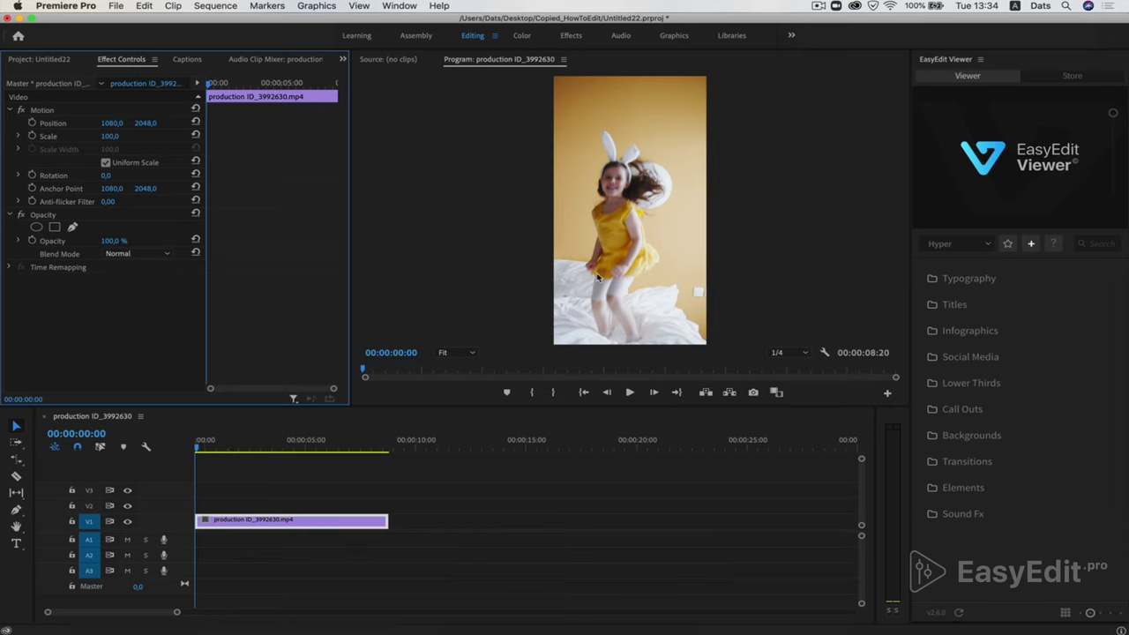
# Step: Switch the EasyEdit Viewer to the Live Stickers Library and enlarge its panel to fill the workspace
pyautogui.press('space')
pyautogui.click(959, 243)
pyautogui.click(982, 305)
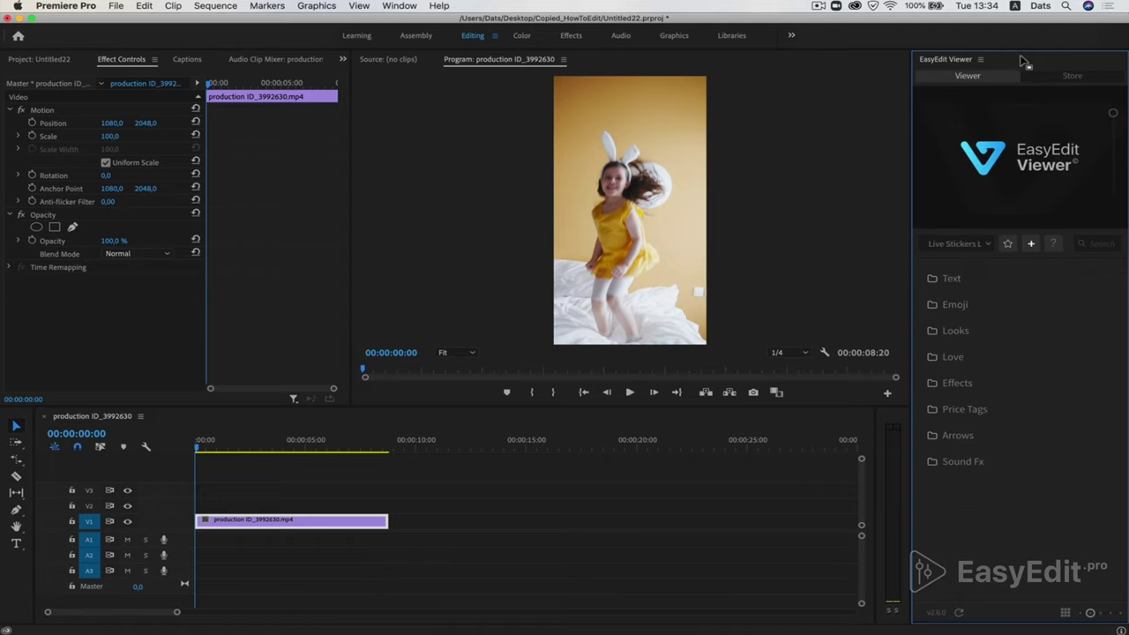
pyautogui.press('`')
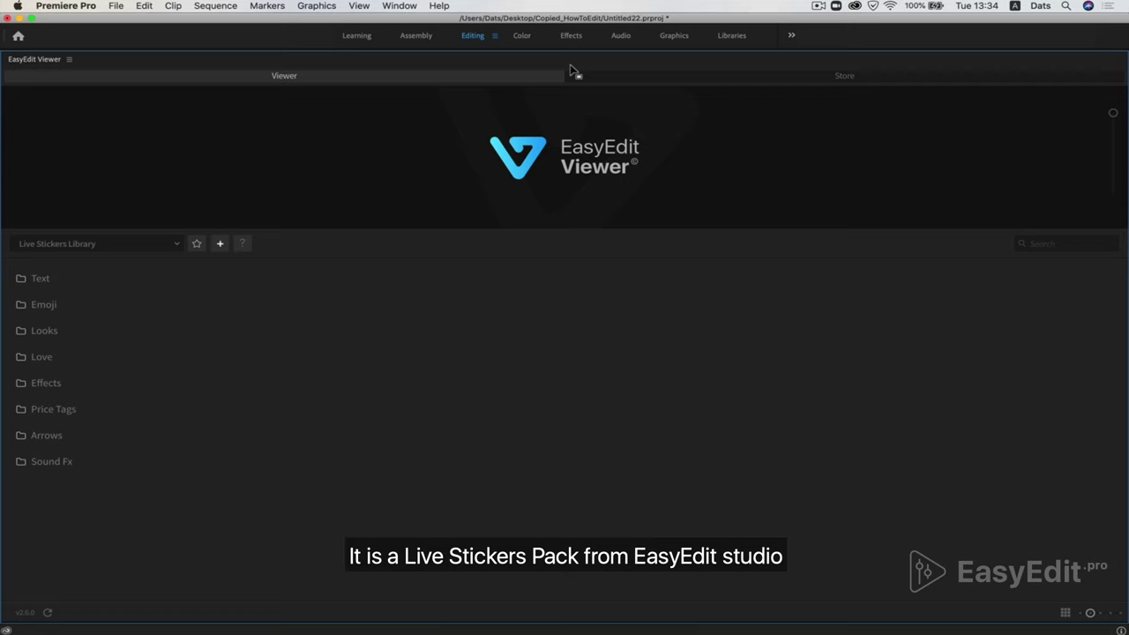
# Step: Browse the stickers in the Text and Emoji categories
pyautogui.click(35, 281)
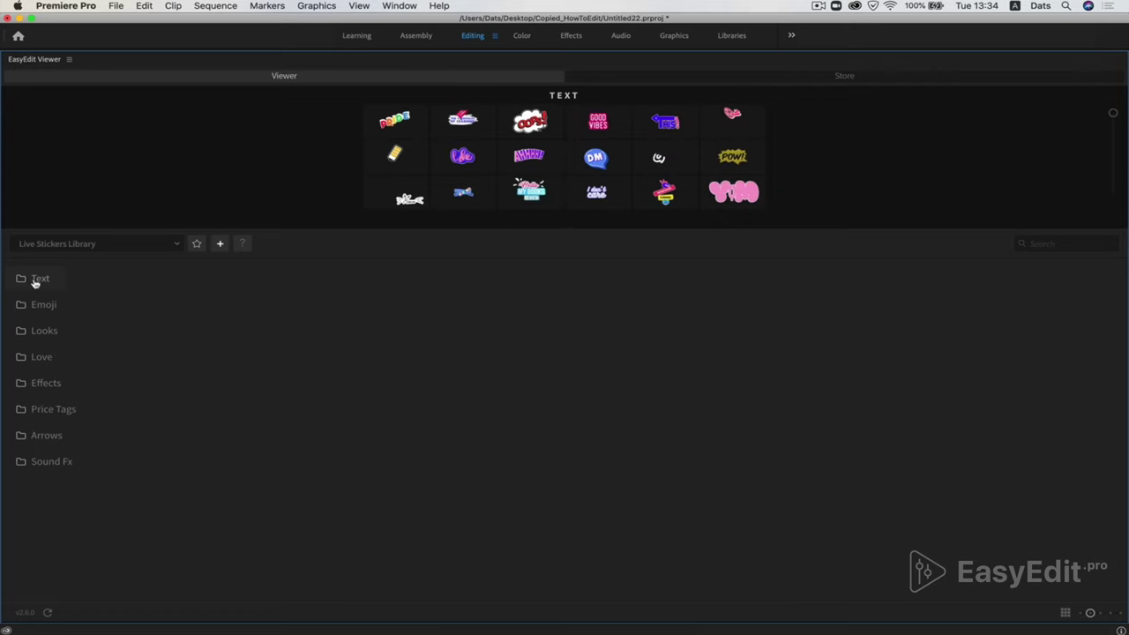
pyautogui.doubleClick(35, 280)
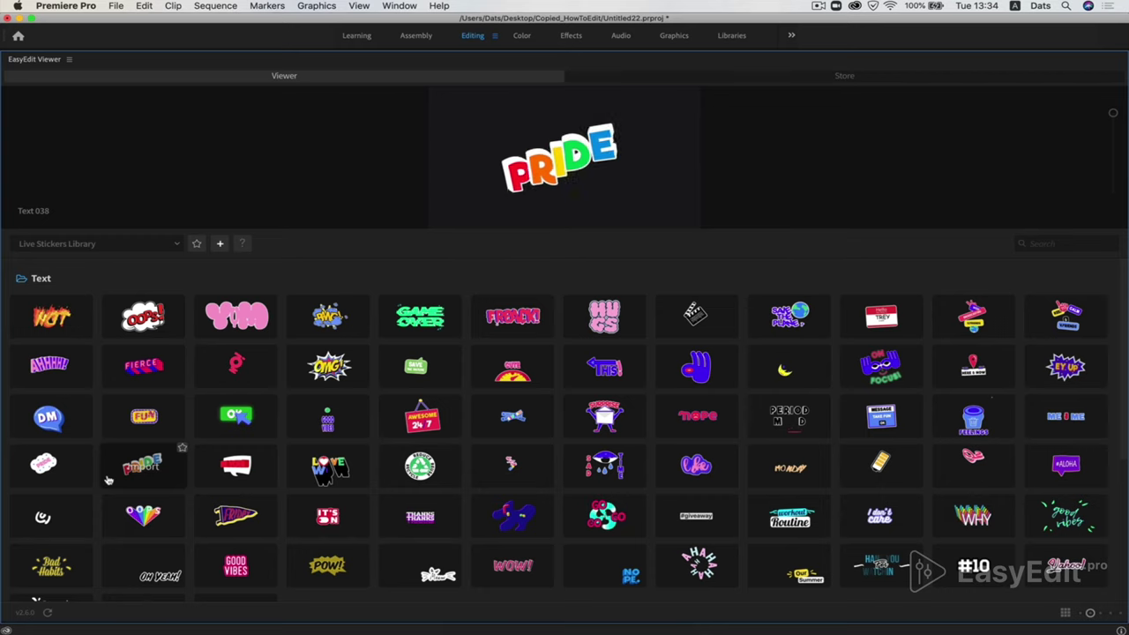
pyautogui.scroll(-2, 108, 480)
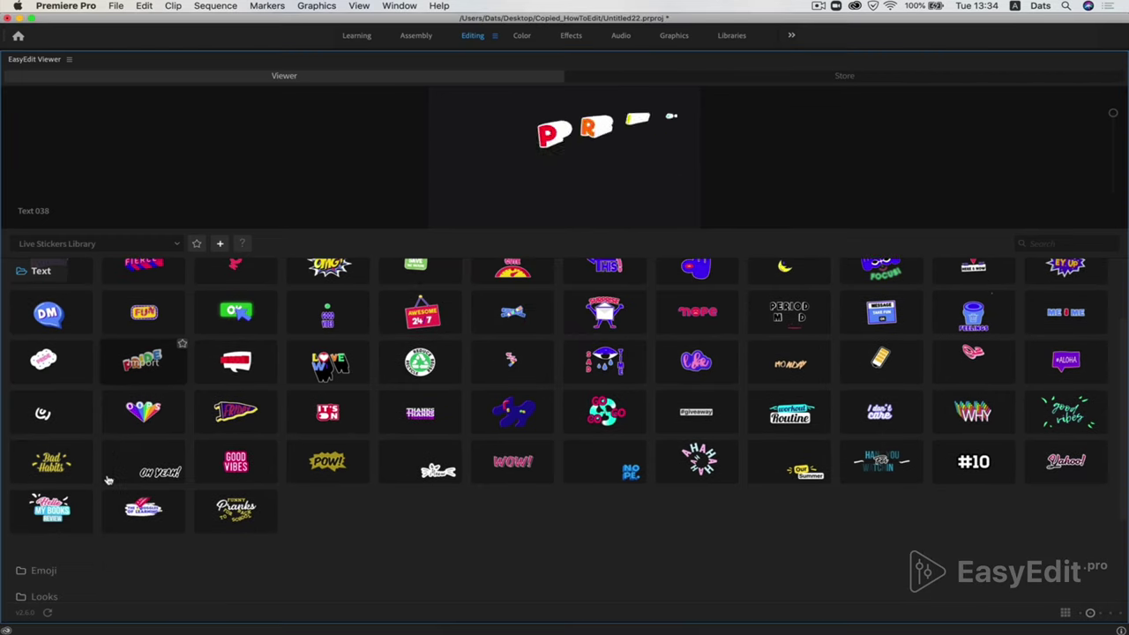
pyautogui.click(44, 573)
pyautogui.doubleClick(44, 573)
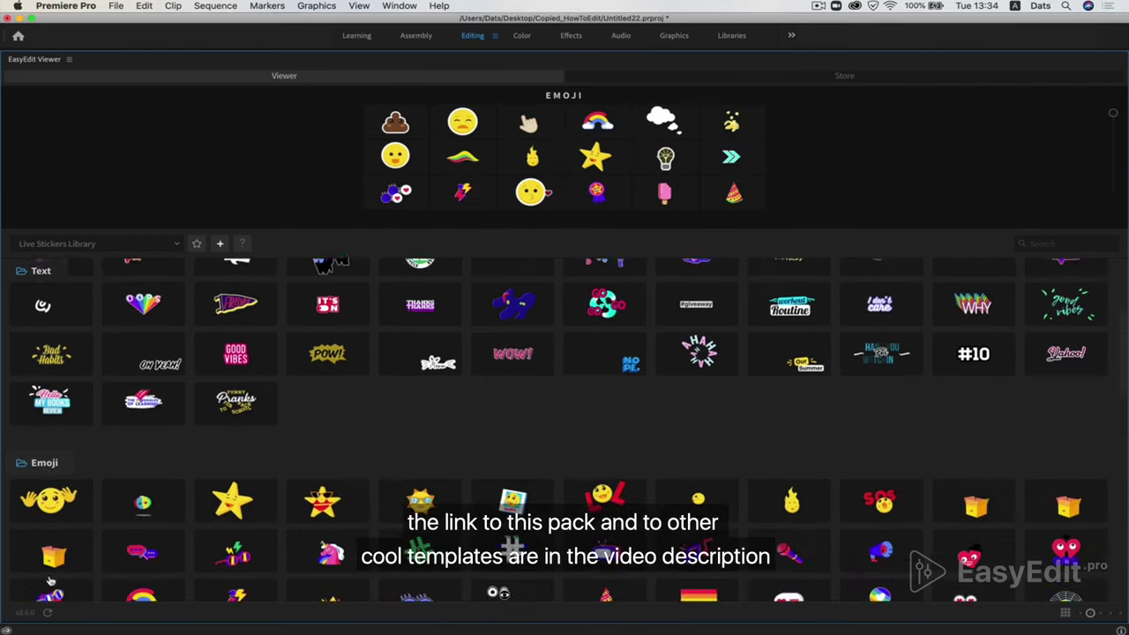
pyautogui.scroll(-10, 51, 580)
pyautogui.scroll(-8, 51, 580)
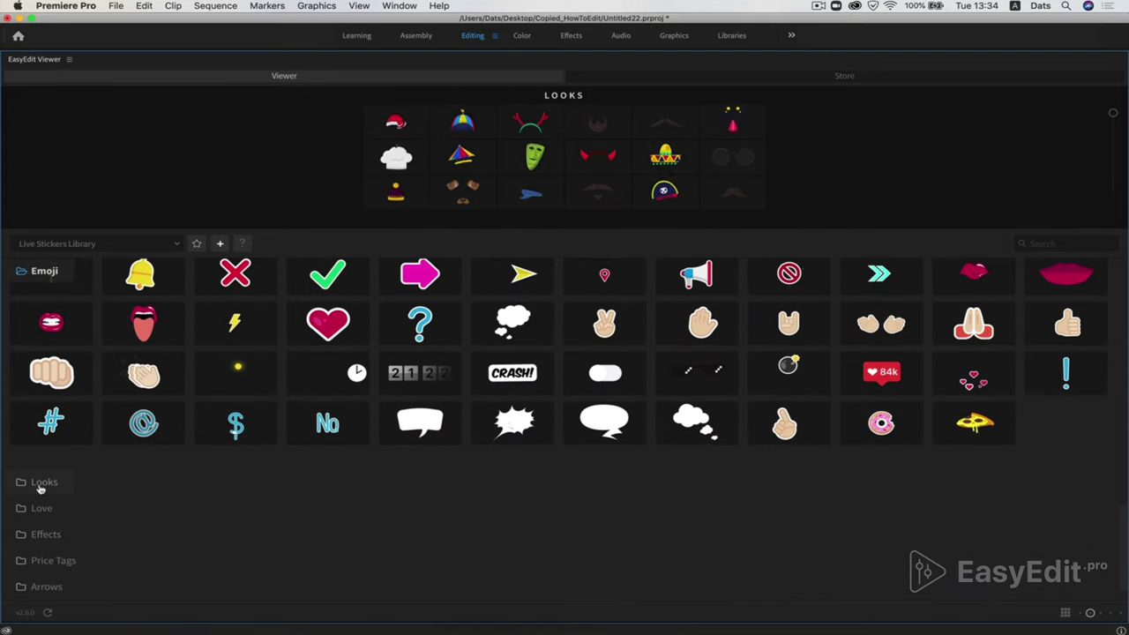
# Step: Browse the Looks and Effects categories and return to the start of the Looks stickers
pyautogui.doubleClick(42, 483)
pyautogui.scroll(-5, 164, 471)
pyautogui.scroll(-1, 164, 475)
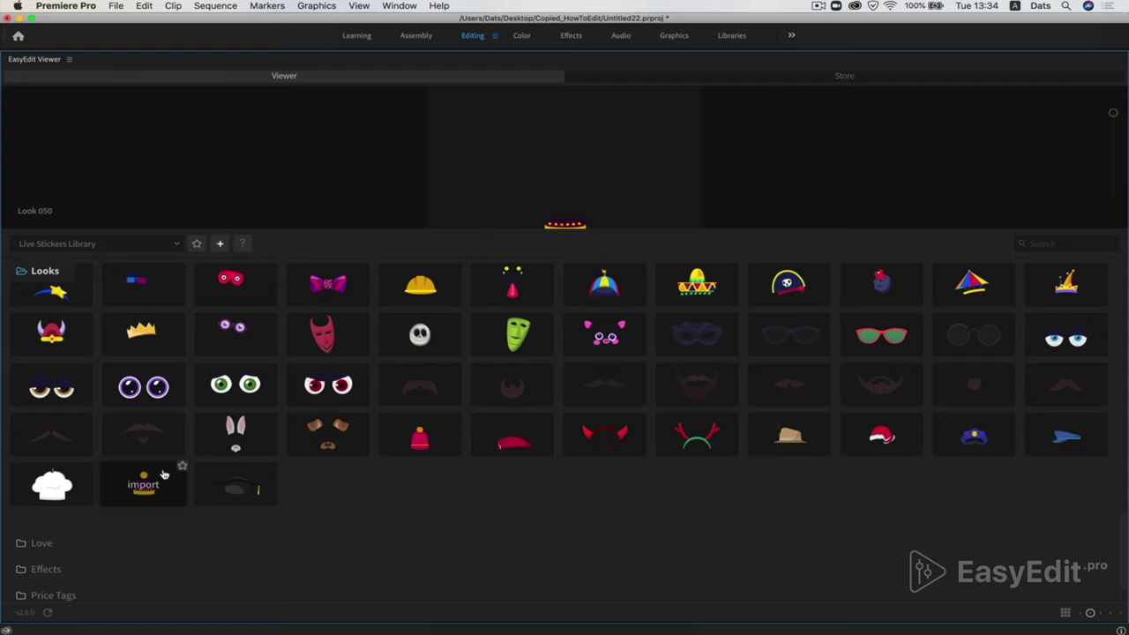
pyautogui.doubleClick(45, 569)
pyautogui.scroll(-5, 256, 531)
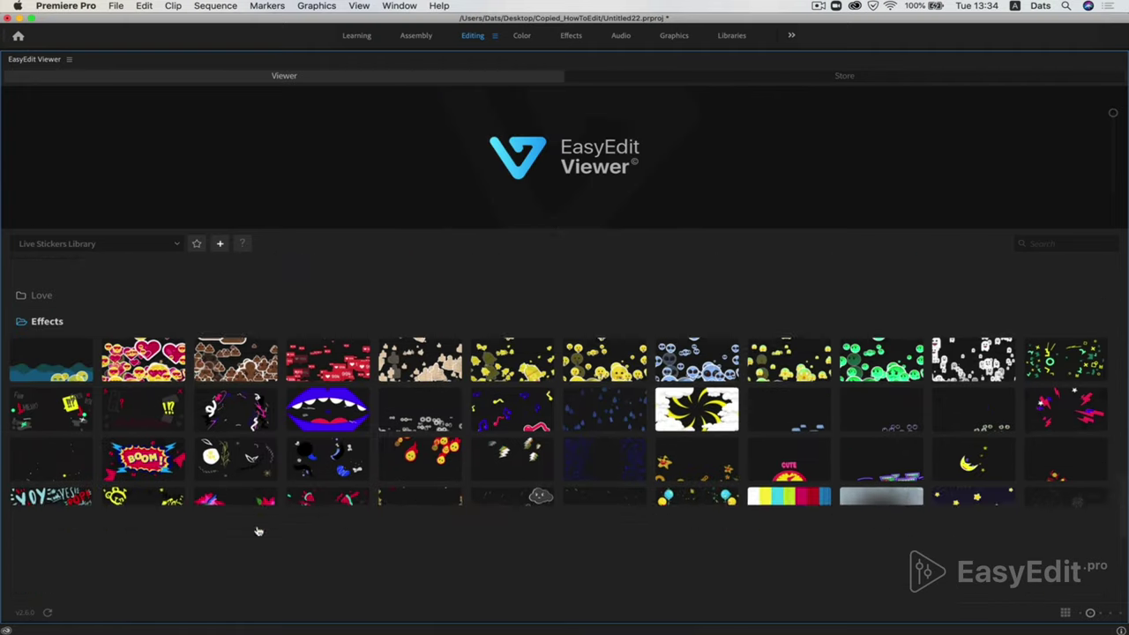
pyautogui.scroll(5, 257, 531)
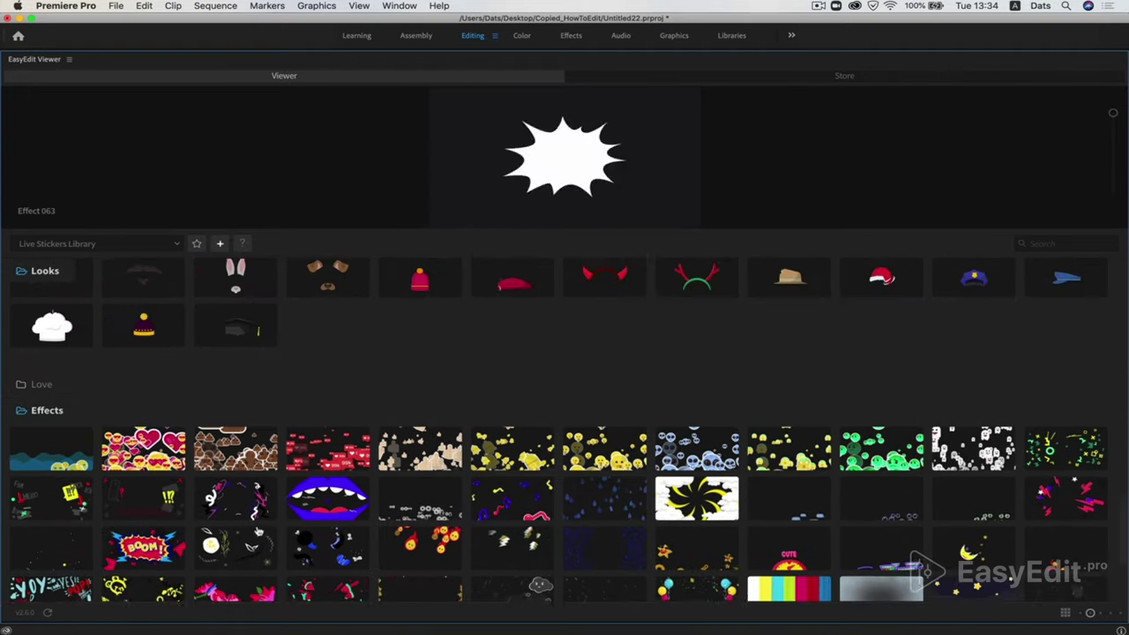
pyautogui.scroll(1, 257, 531)
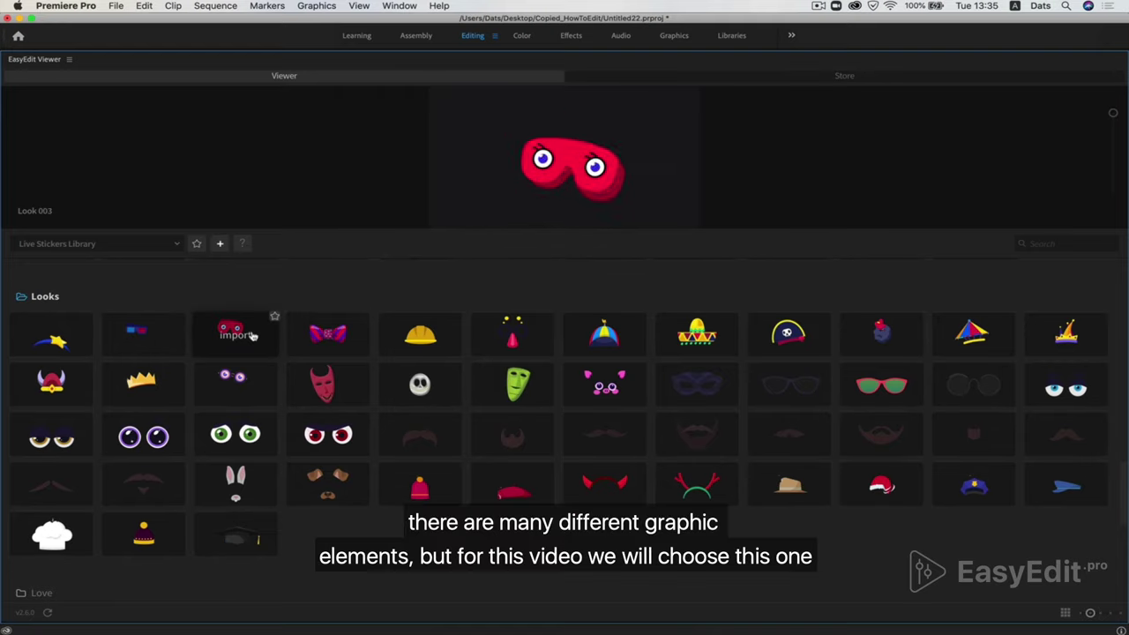
# Step: Import the Look 004 bow tie sticker above the video and shorten its clip to end with the video clip
pyautogui.click(368, 336)
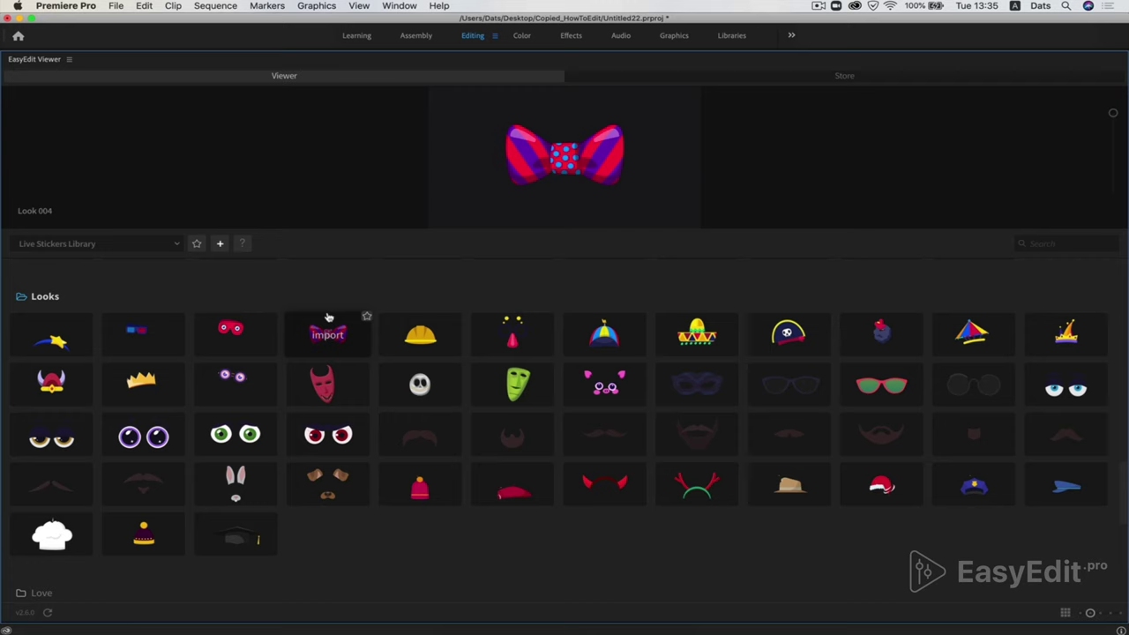
pyautogui.doubleClick(370, 63)
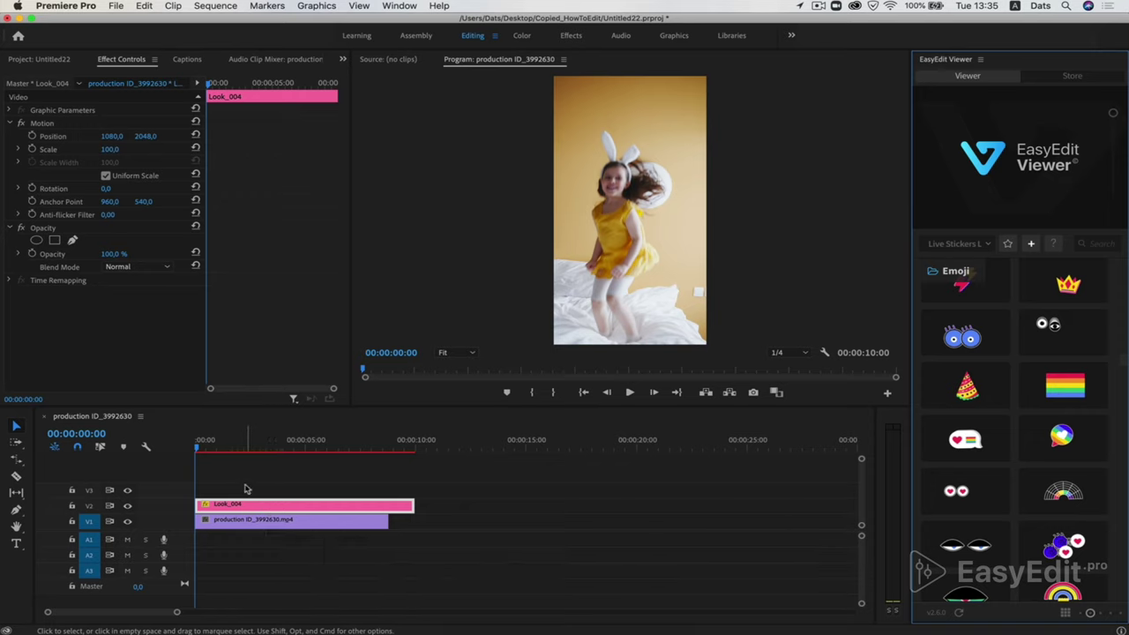
pyautogui.press('space')
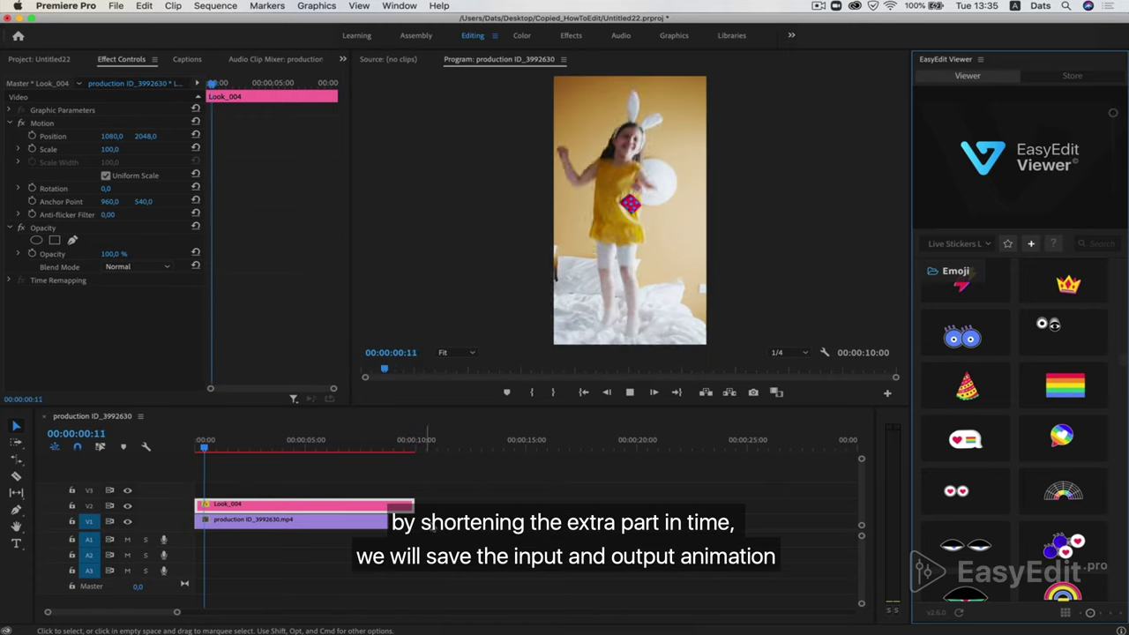
pyautogui.moveTo(421, 503); pyautogui.dragTo(384, 505)
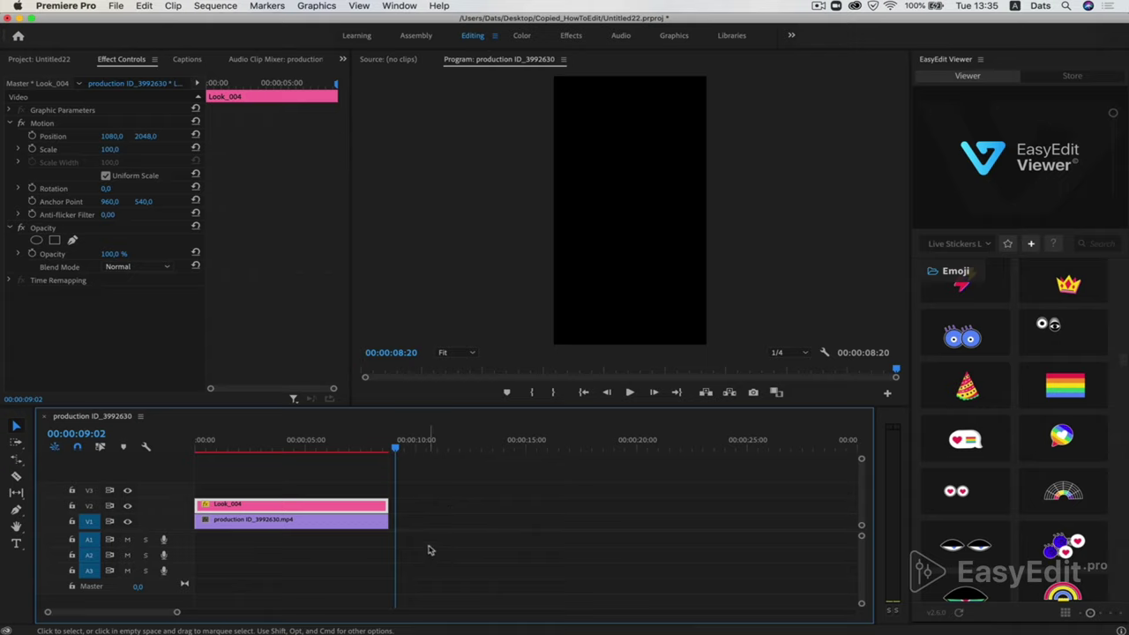
# Step: Try a dark green for Color 1 of the Look_004 sticker in Essential Graphics
pyautogui.click(343, 60)
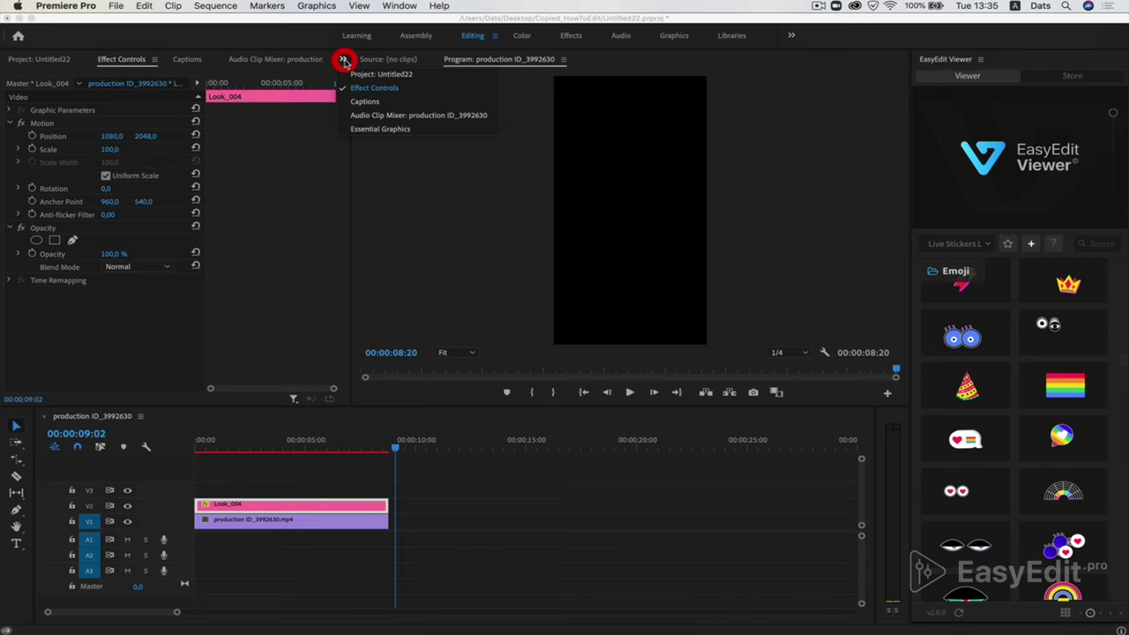
pyautogui.click(388, 130)
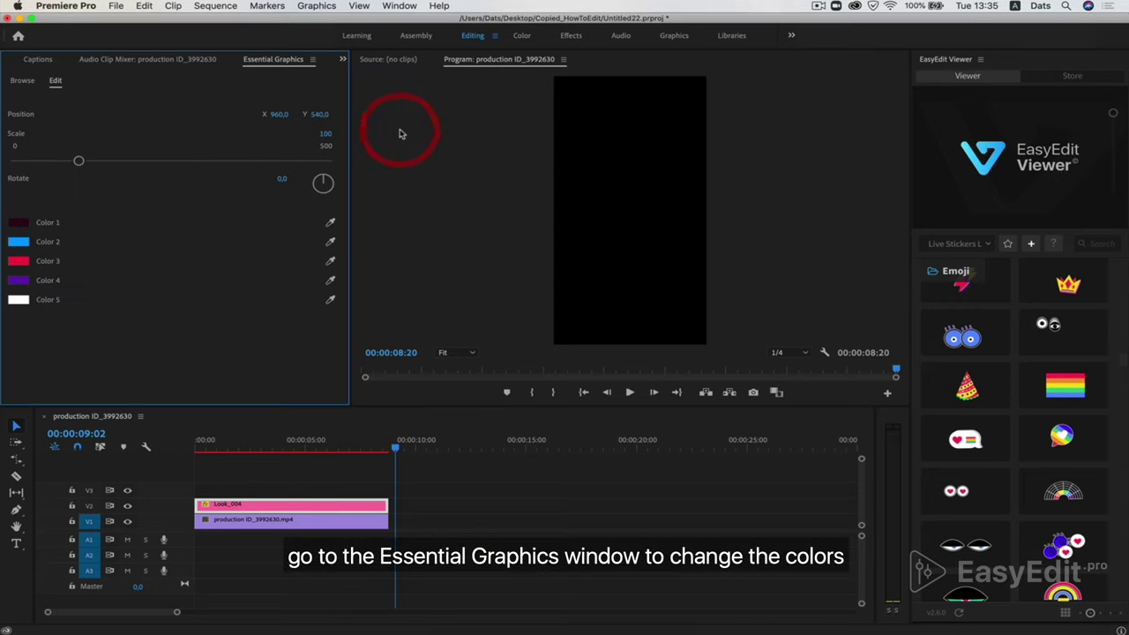
pyautogui.click(278, 449)
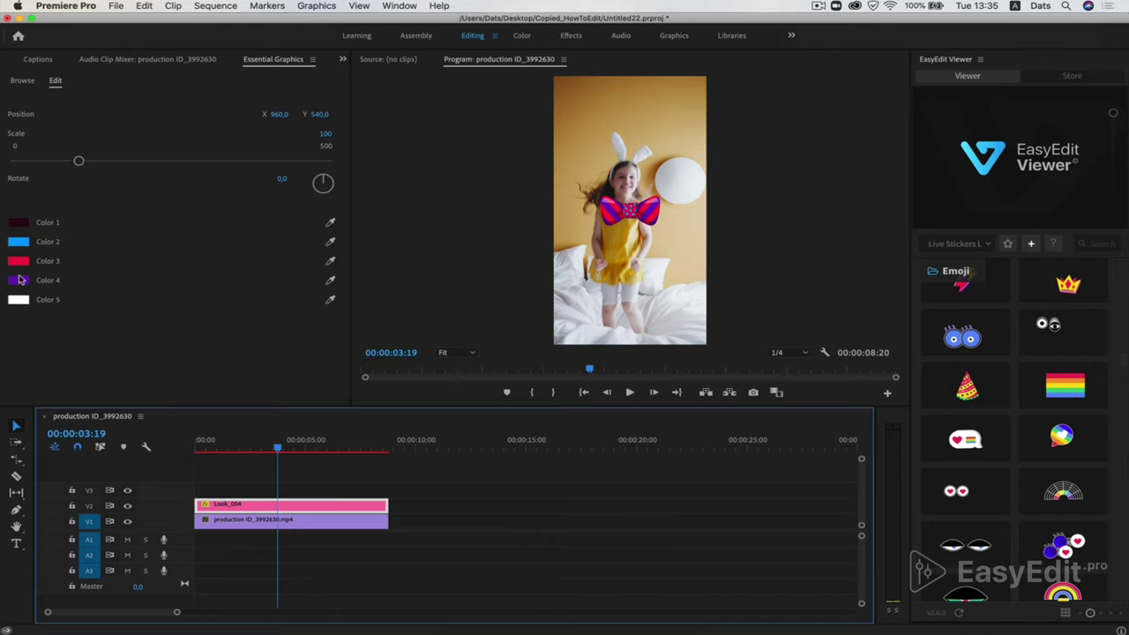
pyautogui.click(18, 225)
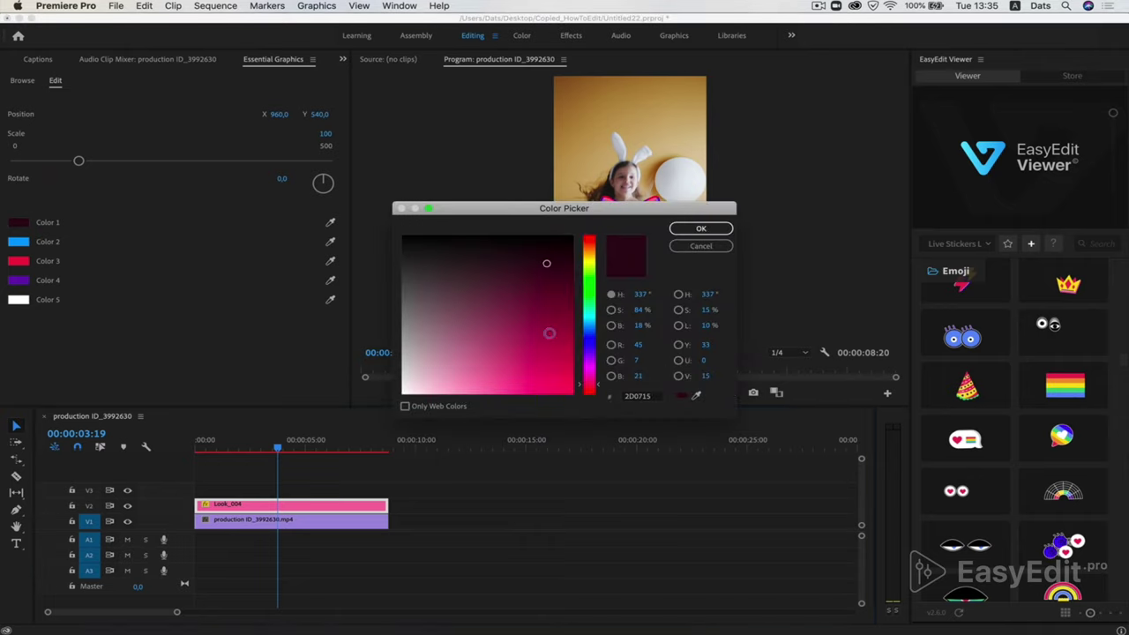
pyautogui.click(591, 279)
pyautogui.click(701, 229)
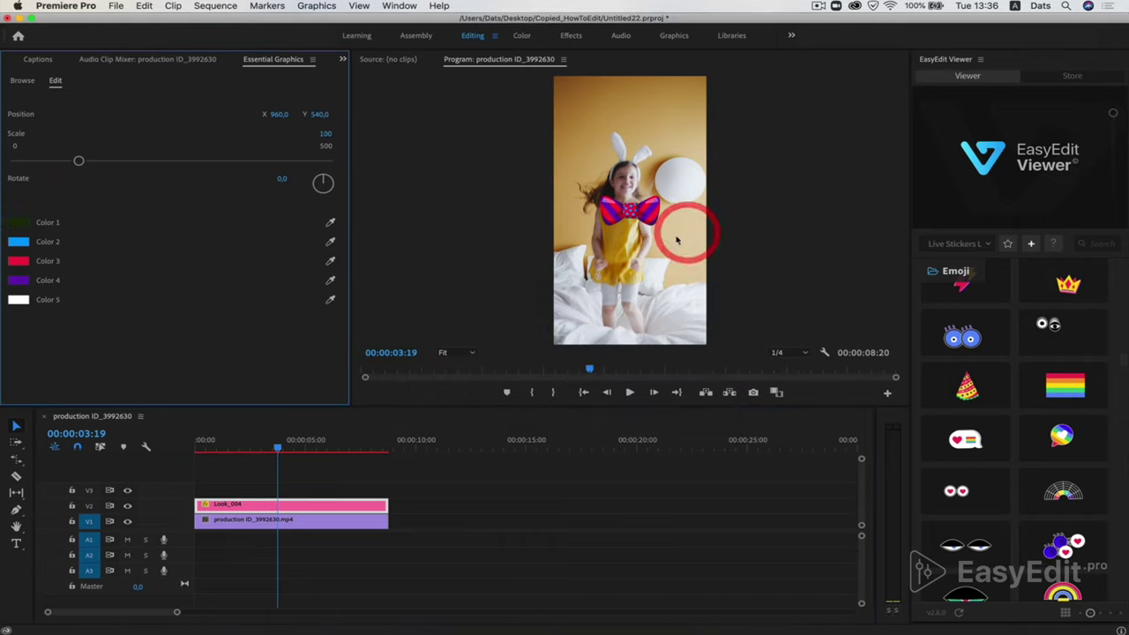
# Step: Try a medium green for Color 3 of the bow tie sticker and preview the result
pyautogui.click(19, 261)
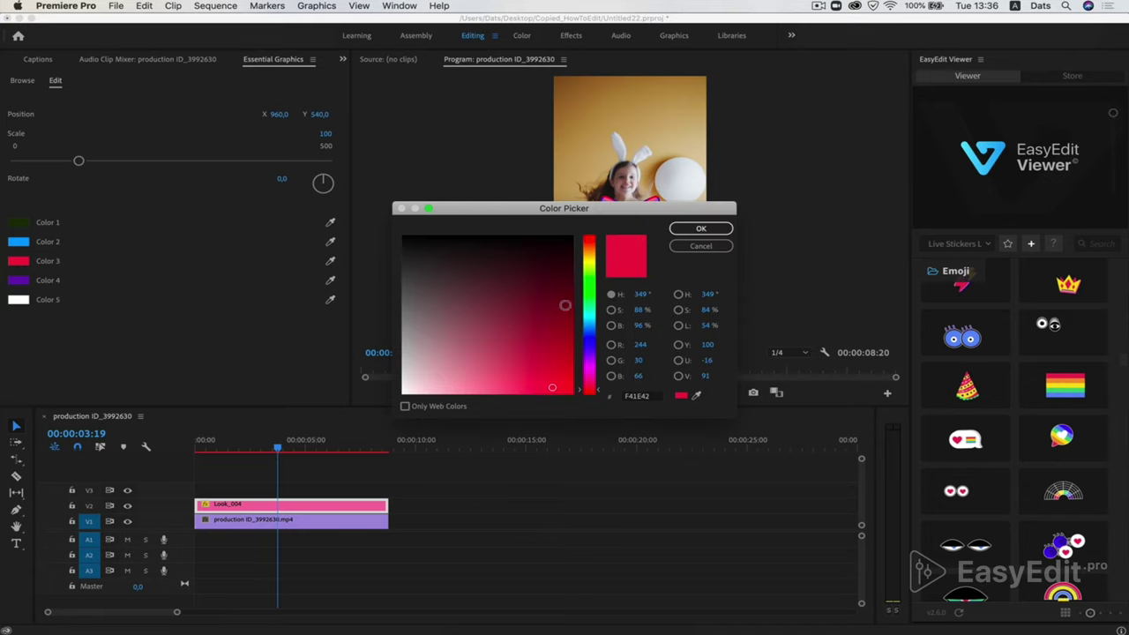
pyautogui.click(593, 290)
pyautogui.click(533, 329)
pyautogui.click(713, 231)
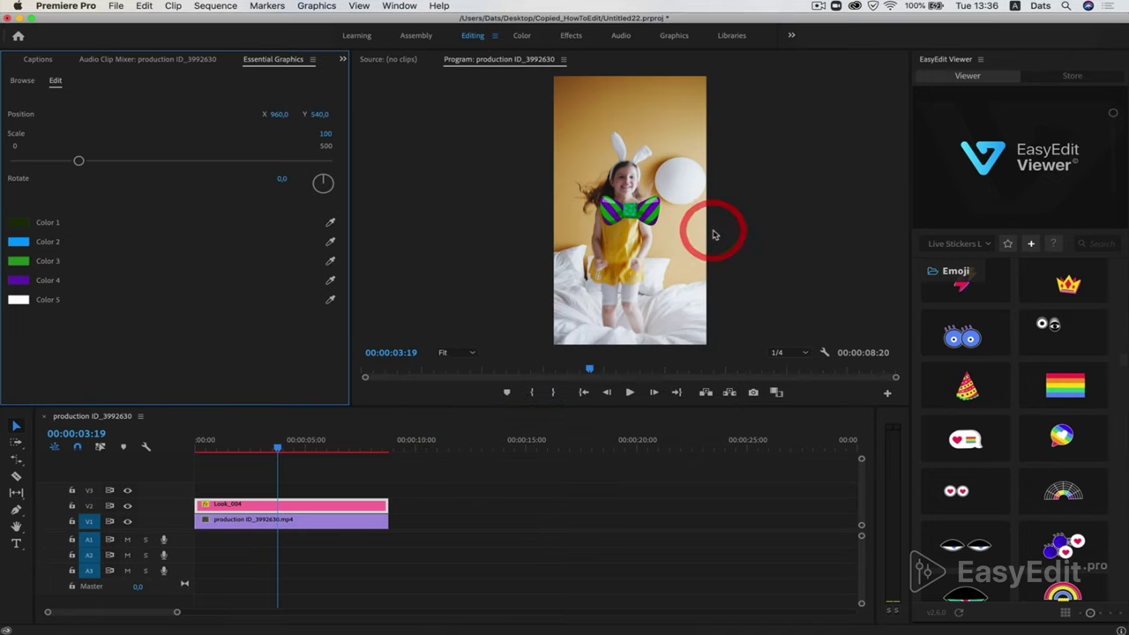
pyautogui.press('space')
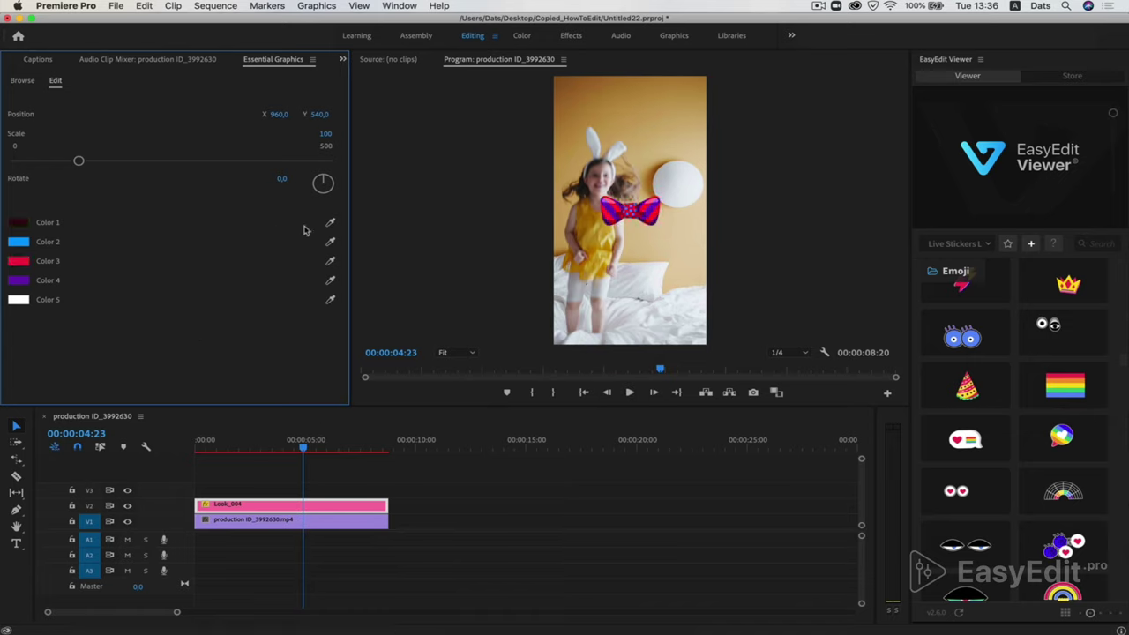
# Step: Return the playhead to the start of the sequence and show the effect controls of Look_004
pyautogui.click(307, 456)
pyautogui.press('Home')
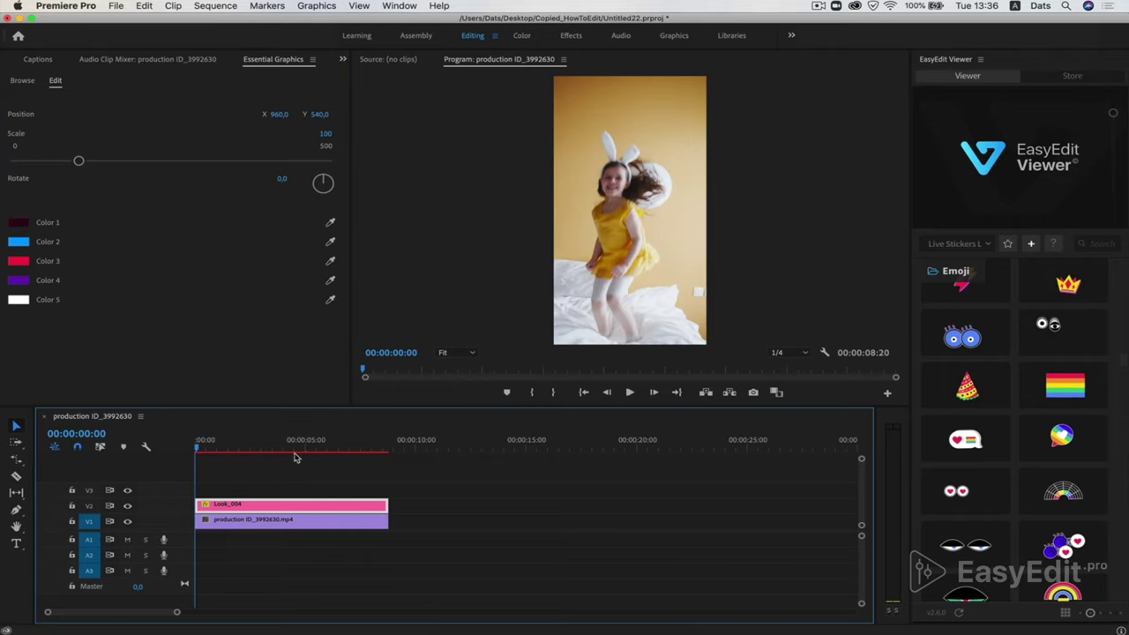
pyautogui.click(342, 61)
pyautogui.click(379, 88)
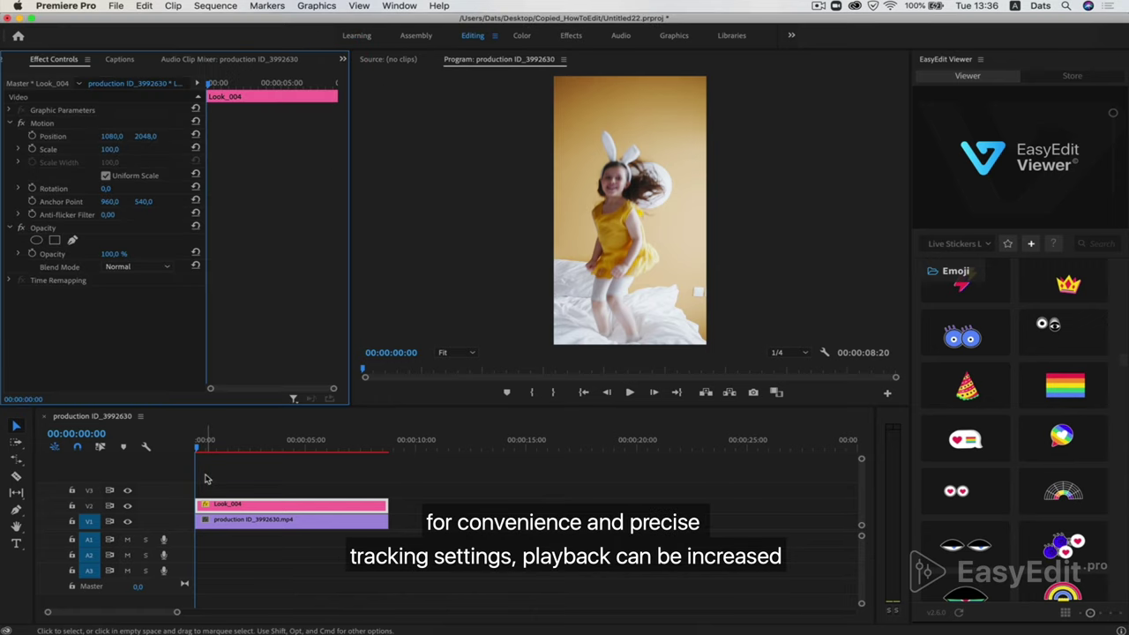
# Step: Set the program monitor's zoom level to 50% and play the bow tie's opening animation
pyautogui.click(467, 352)
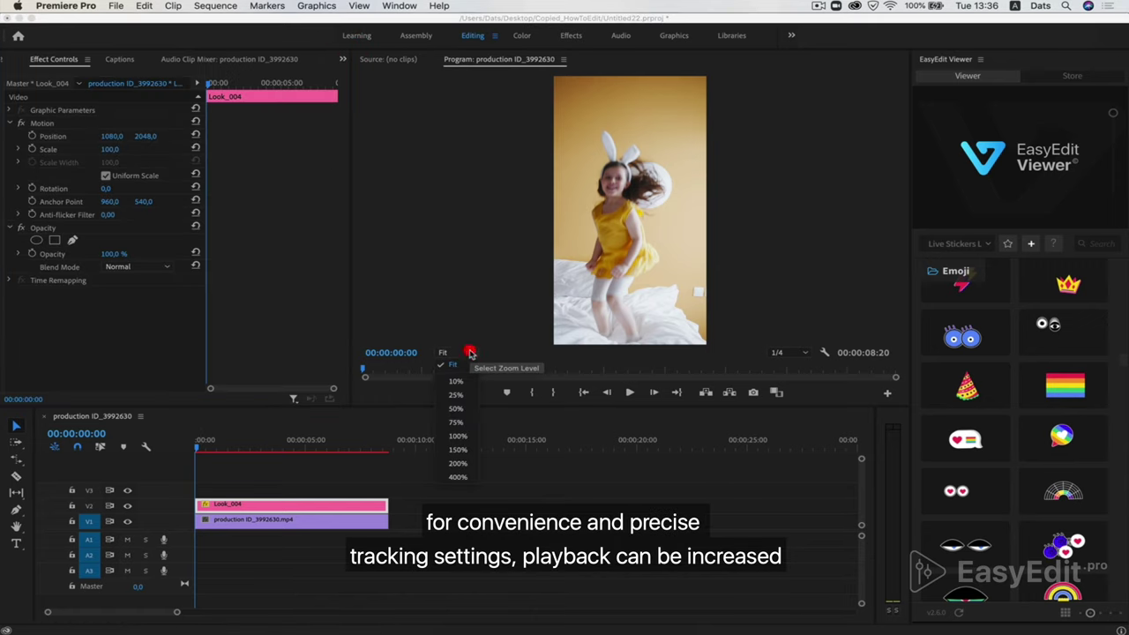
pyautogui.click(463, 410)
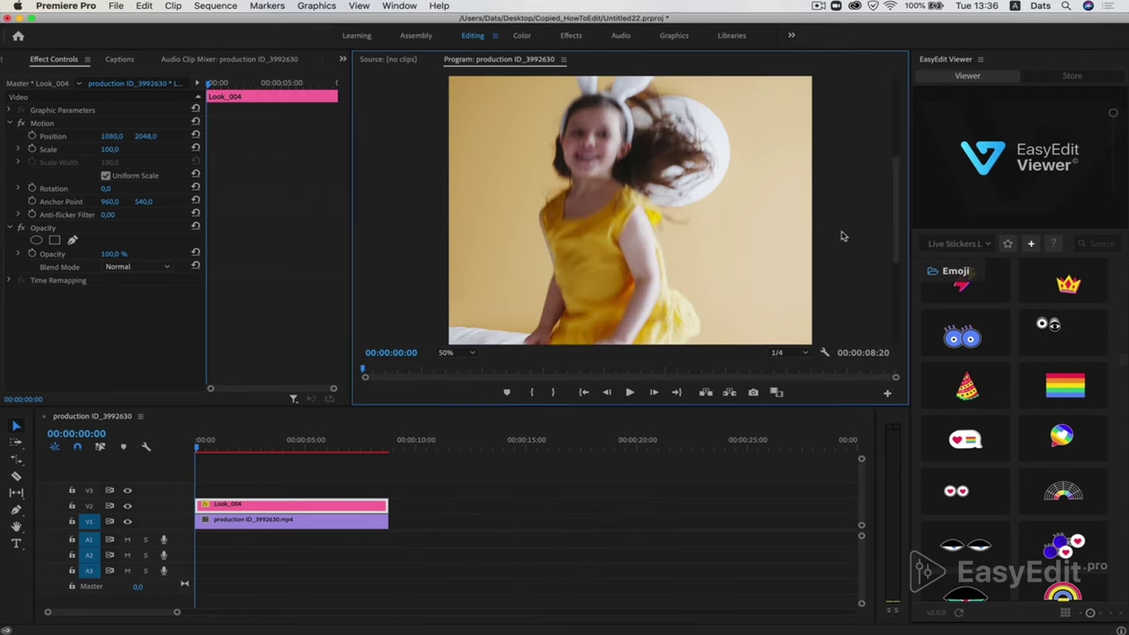
pyautogui.press('space')
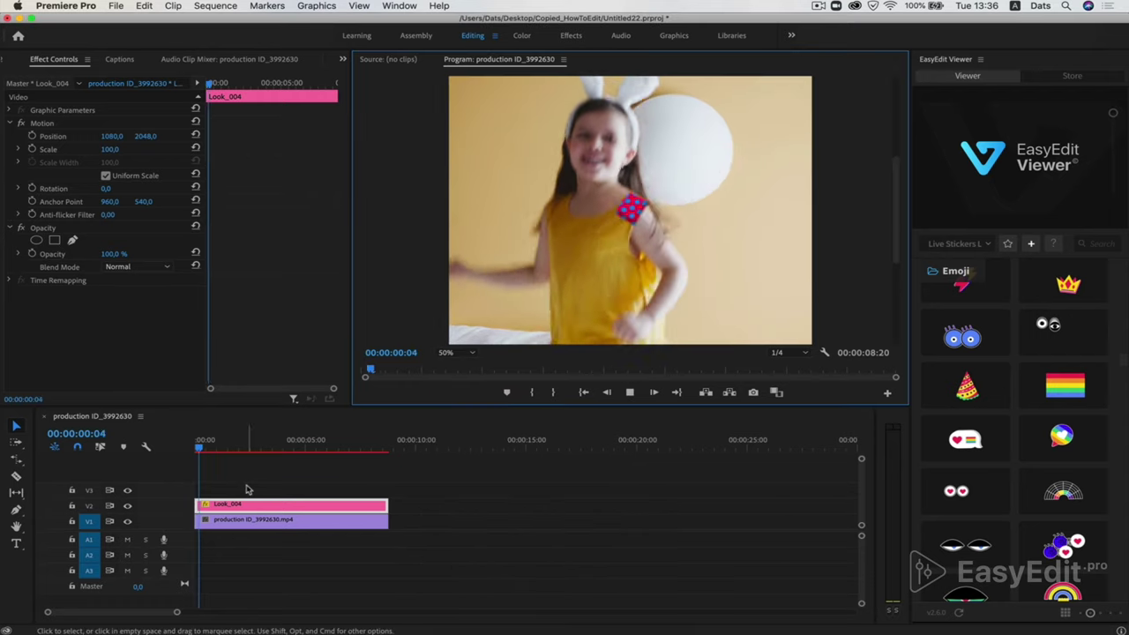
pyautogui.press('space')
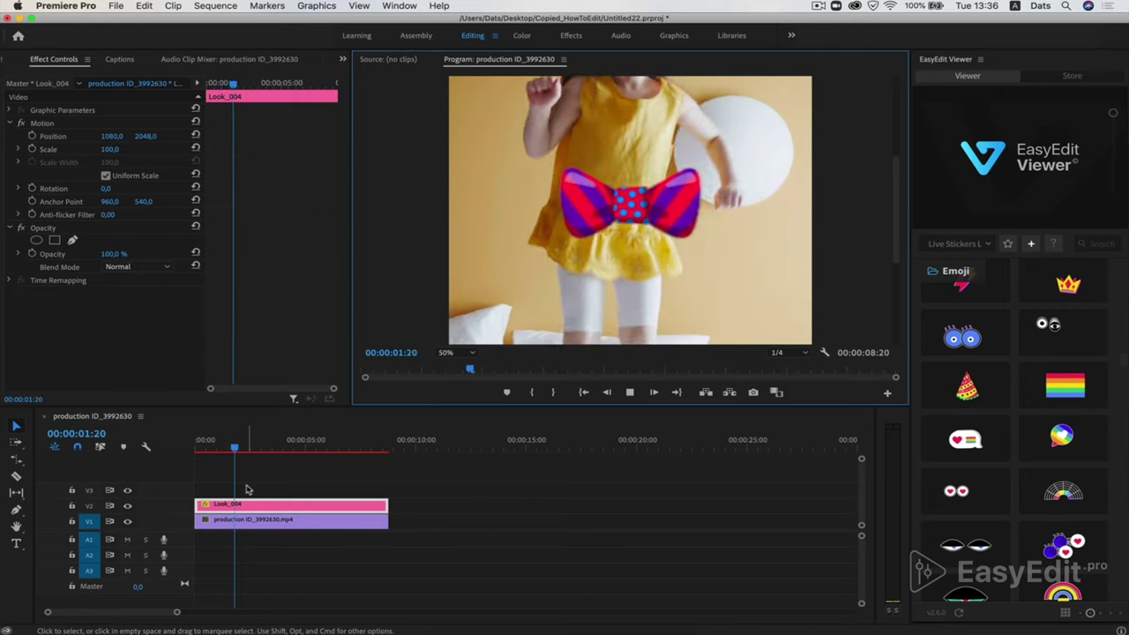
pyautogui.press('space')
pyautogui.moveTo(896, 220)
pyautogui.mouseDown()
pyautogui.moveTo(896, 154)
pyautogui.moveTo(893, 206)
pyautogui.mouseUp()
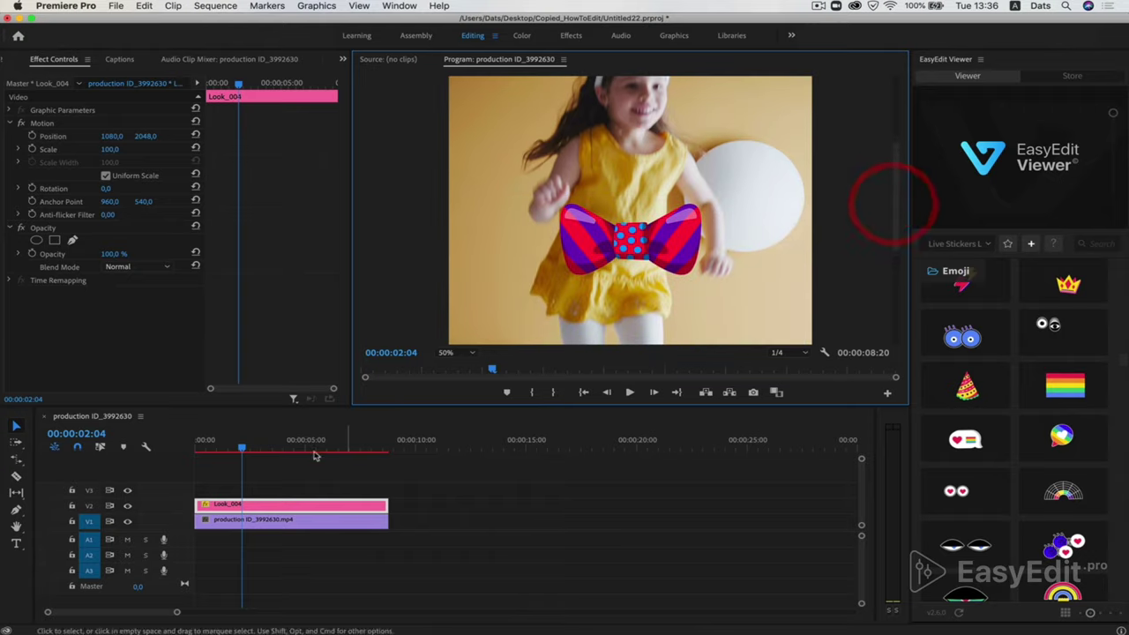
# Step: Step the playhead back frame by frame to 00:00:01:04 with the girl's whole head in view
pyautogui.press('Left')
pyautogui.press('Left')
pyautogui.press('Left')
pyautogui.press('Left')
pyautogui.press('Left')
pyautogui.press('Left')
pyautogui.press('Left')
pyautogui.press('Left')
pyautogui.press('Left')
pyautogui.press('Left')
pyautogui.press('Left')
pyautogui.press('Left')
pyautogui.press('Left')
pyautogui.press('Left')
pyautogui.press('Left')
pyautogui.press('Left')
pyautogui.press('Left')
pyautogui.press('Left')
pyautogui.press('Left')
pyautogui.press('Left')
pyautogui.press('Left')
pyautogui.press('Left')
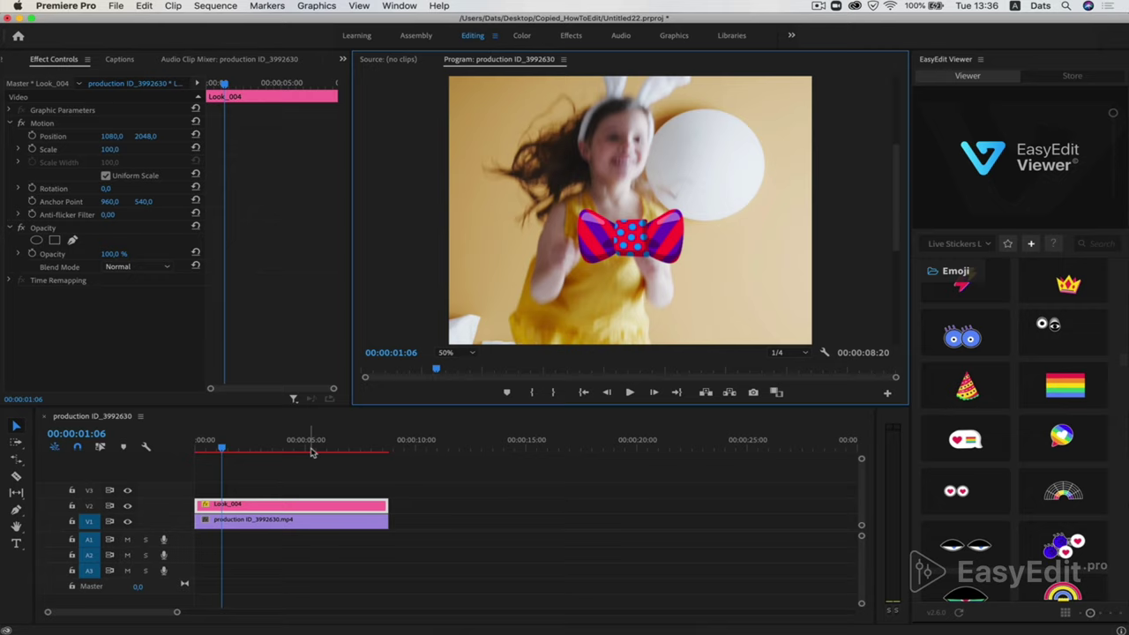
pyautogui.press('Left')
pyautogui.press('Left')
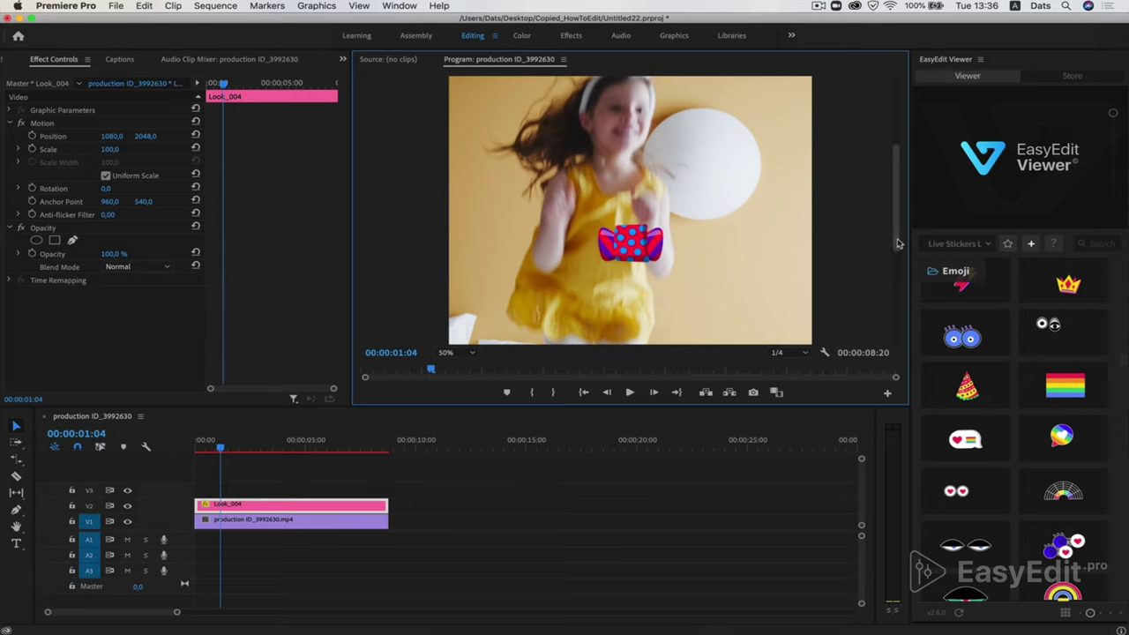
pyautogui.moveTo(898, 243); pyautogui.dragTo(895, 211)
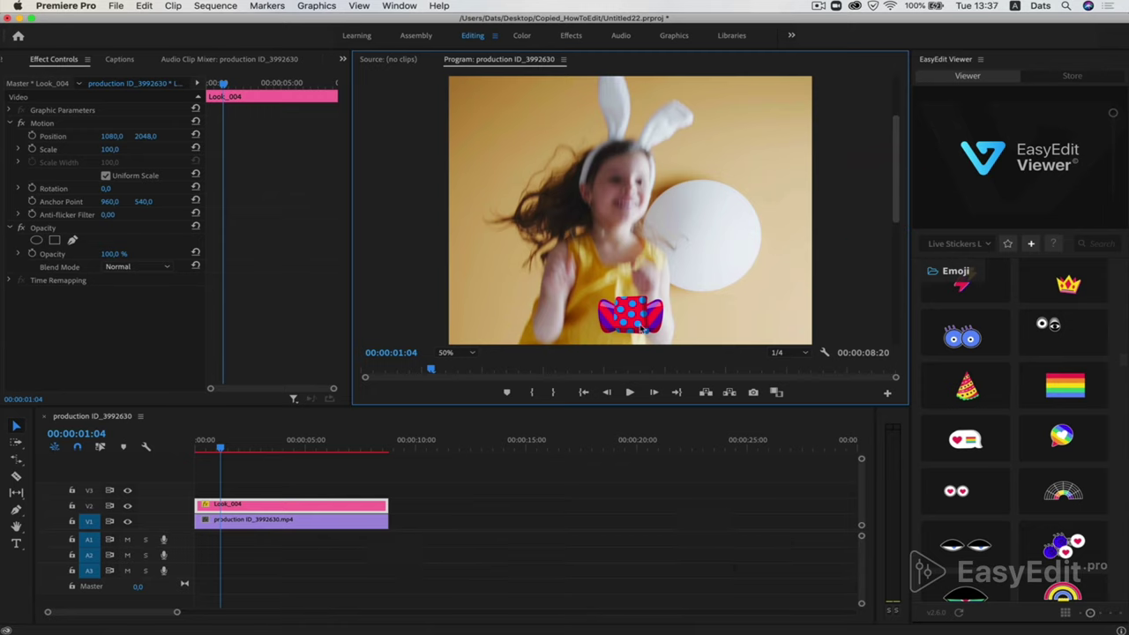
# Step: Place the bow tie on the girl's headband at position 980,0 and 972,0, scaled down to 69,6
pyautogui.moveTo(632, 323); pyautogui.dragTo(619, 158)
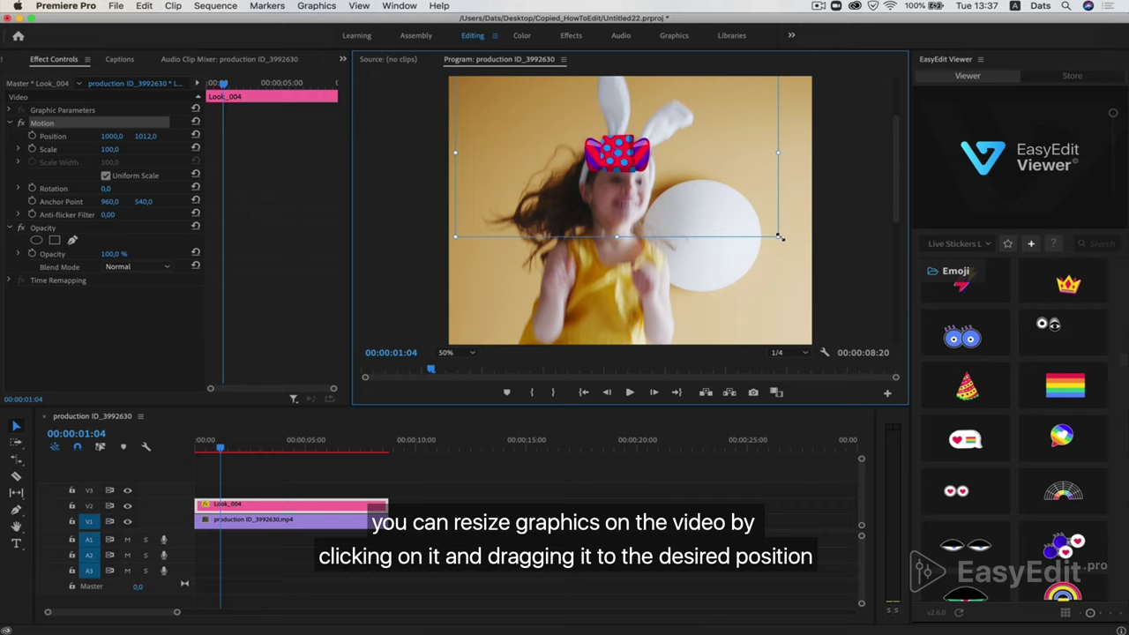
pyautogui.moveTo(779, 236); pyautogui.dragTo(731, 202)
pyautogui.moveTo(632, 162); pyautogui.dragTo(627, 156)
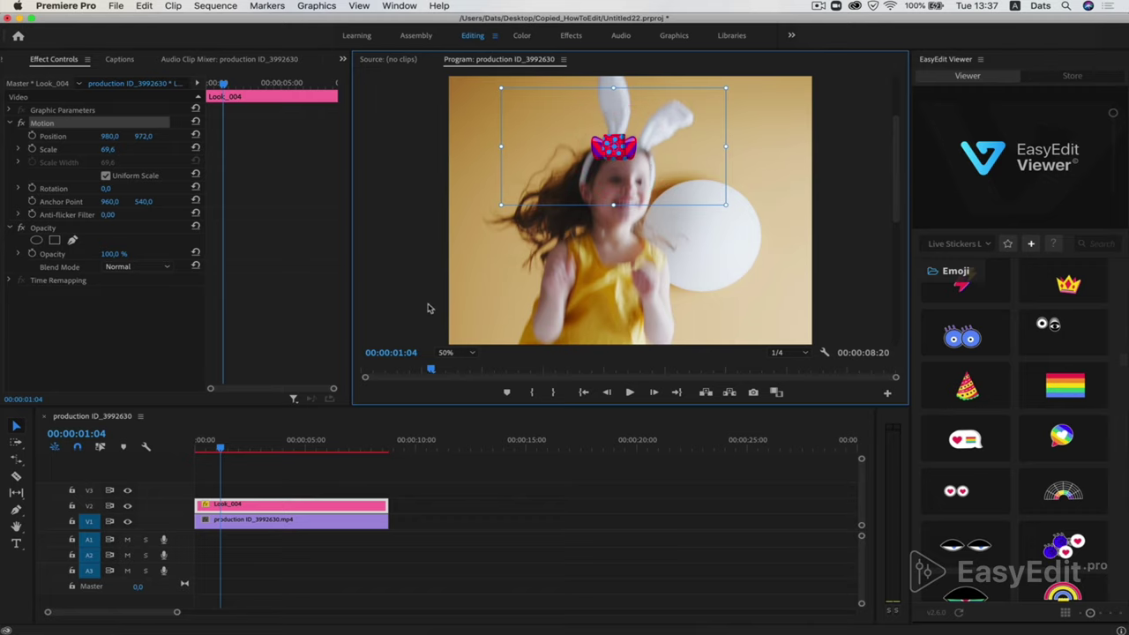
# Step: Start keyframing the bow tie's Position, Rotation and Scale at 00:00:01:04
pyautogui.click(32, 136)
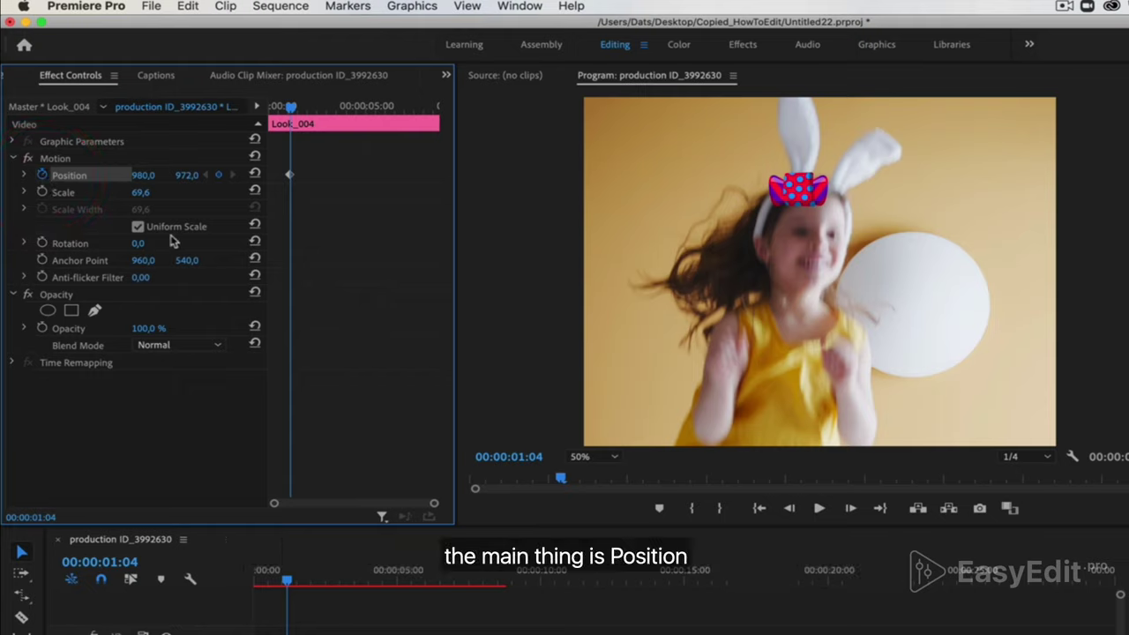
pyautogui.click(42, 243)
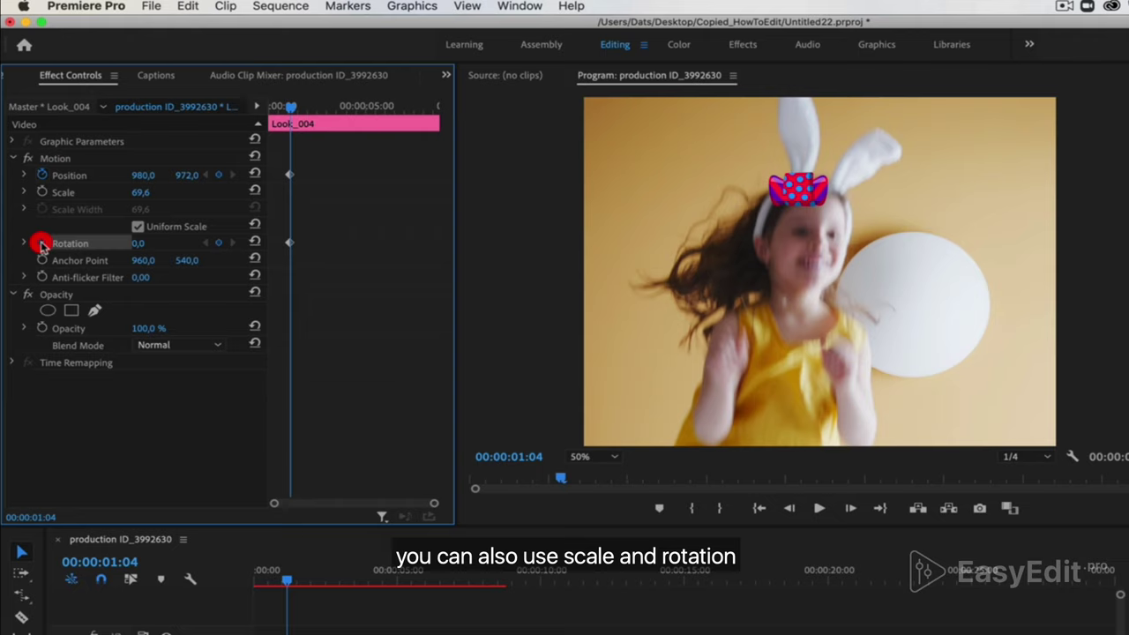
pyautogui.click(42, 192)
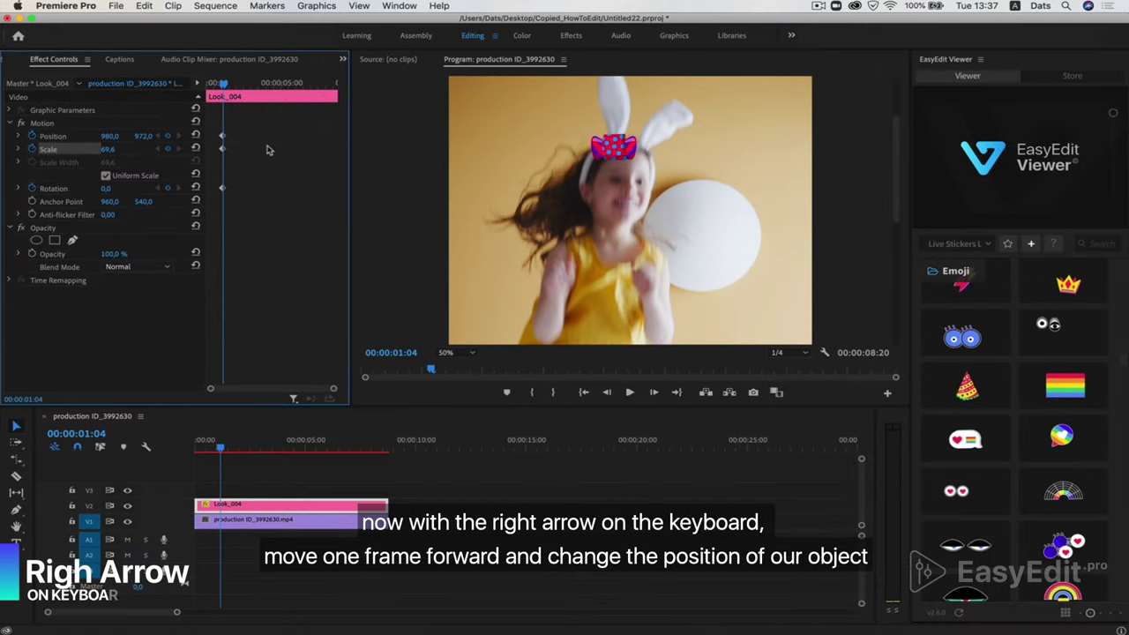
# Step: Examine how the girl's head moves relative to the bow tie in the frames just after 00:00:01:04
pyautogui.press('Right')
pyautogui.press('Right')
pyautogui.press('Right')
pyautogui.press('Right')
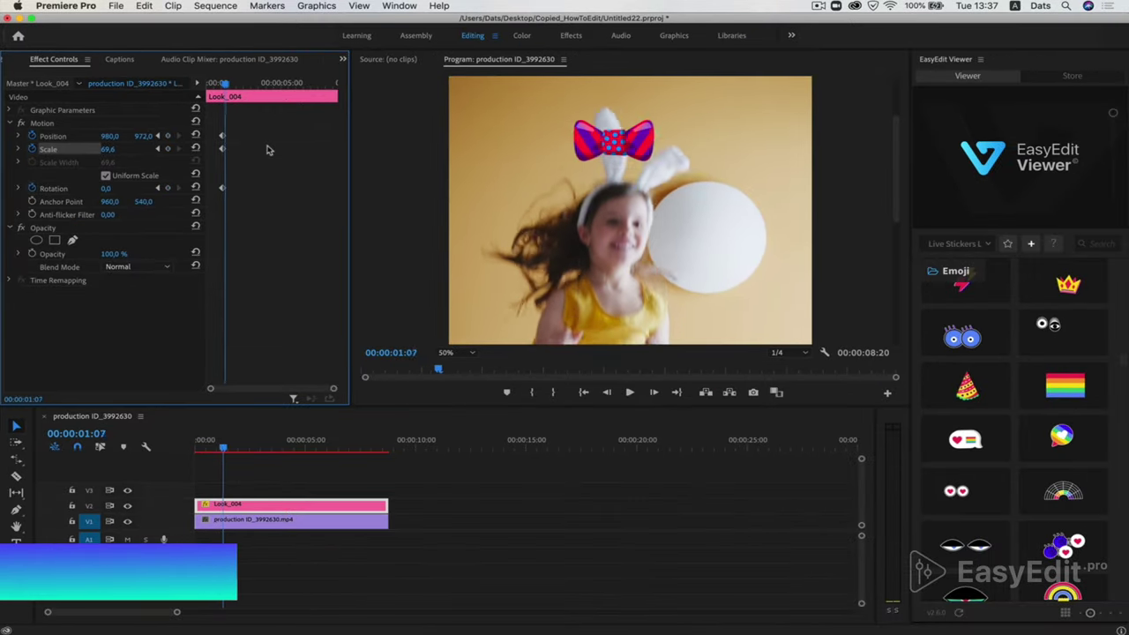
pyautogui.press('Left')
pyautogui.press('Left')
pyautogui.press('Left')
pyautogui.press('Left')
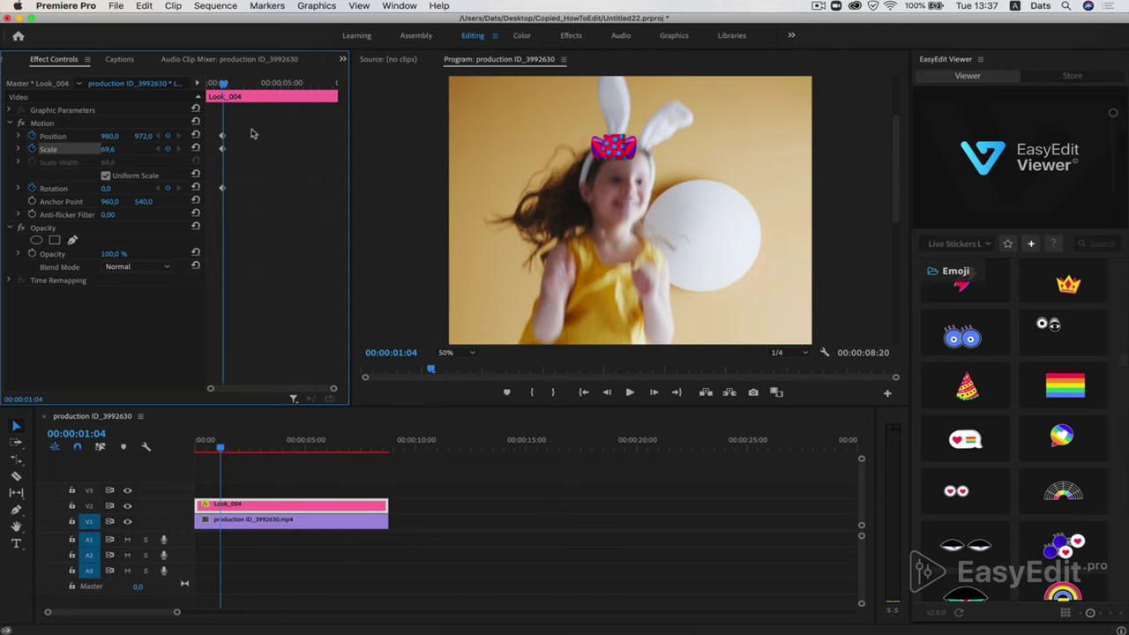
# Step: Keyframe the bow tie's position on the headband at 00:00:01:05 and 00:00:01:06
pyautogui.press('Right')
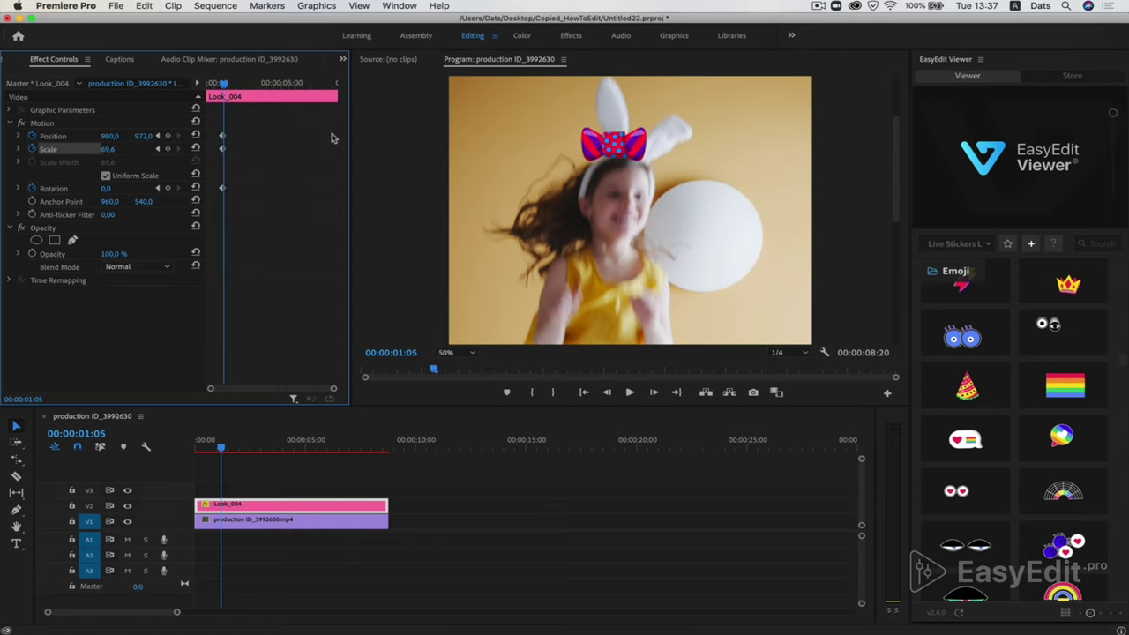
pyautogui.moveTo(108, 136); pyautogui.dragTo(181, 135)
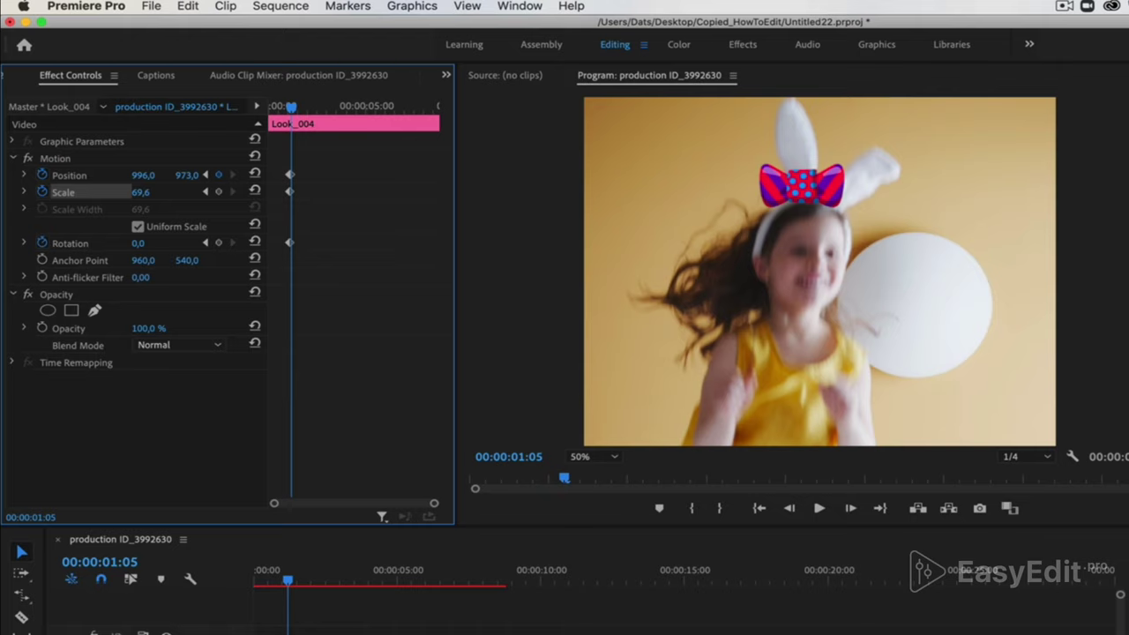
pyautogui.moveTo(196, 175); pyautogui.dragTo(289, 176)
pyautogui.press('Right')
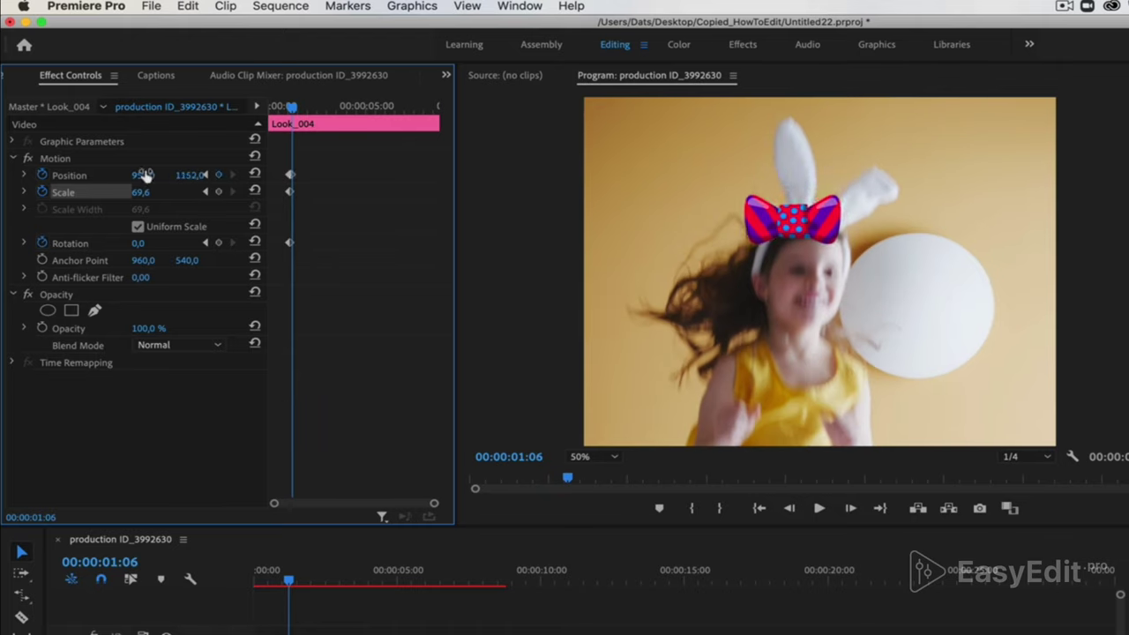
pyautogui.moveTo(146, 177); pyautogui.dragTo(197, 175)
# Step: Move the bow tie back onto the headband frame by frame up to 00:00:01:08, with horizontal position 993,0 there
pyautogui.press('Right')
pyautogui.press('Right')
pyautogui.moveTo(162, 176); pyautogui.dragTo(196, 174)
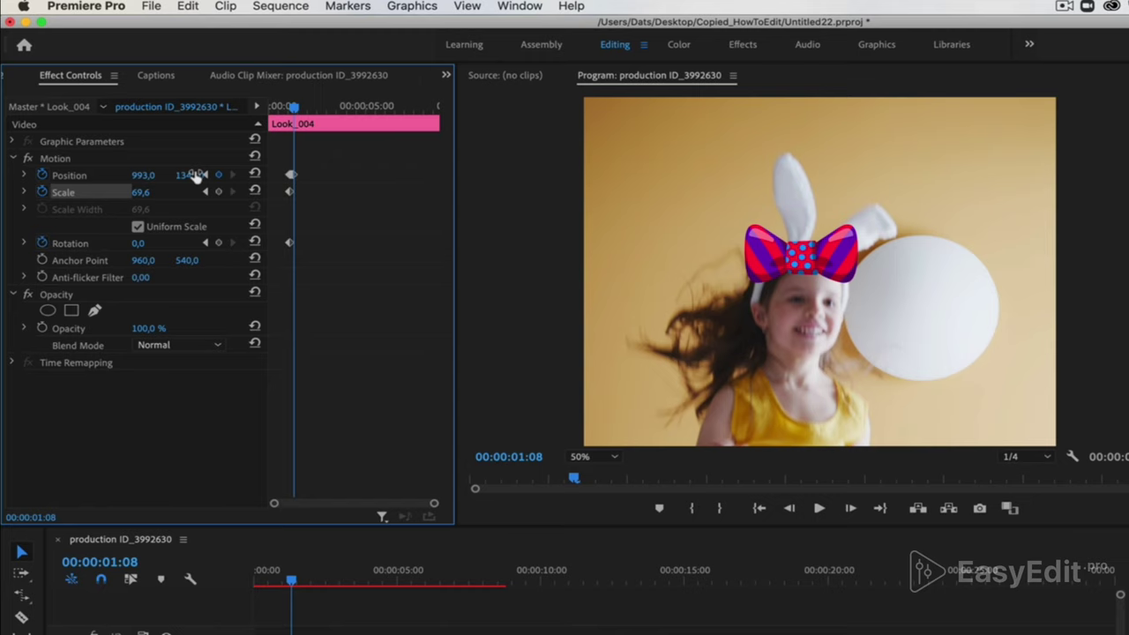
# Step: Advance to 00:00:01:17 and keyframe the bow tie on the headband at position 1071,0 and 814,0
pyautogui.press('Right')
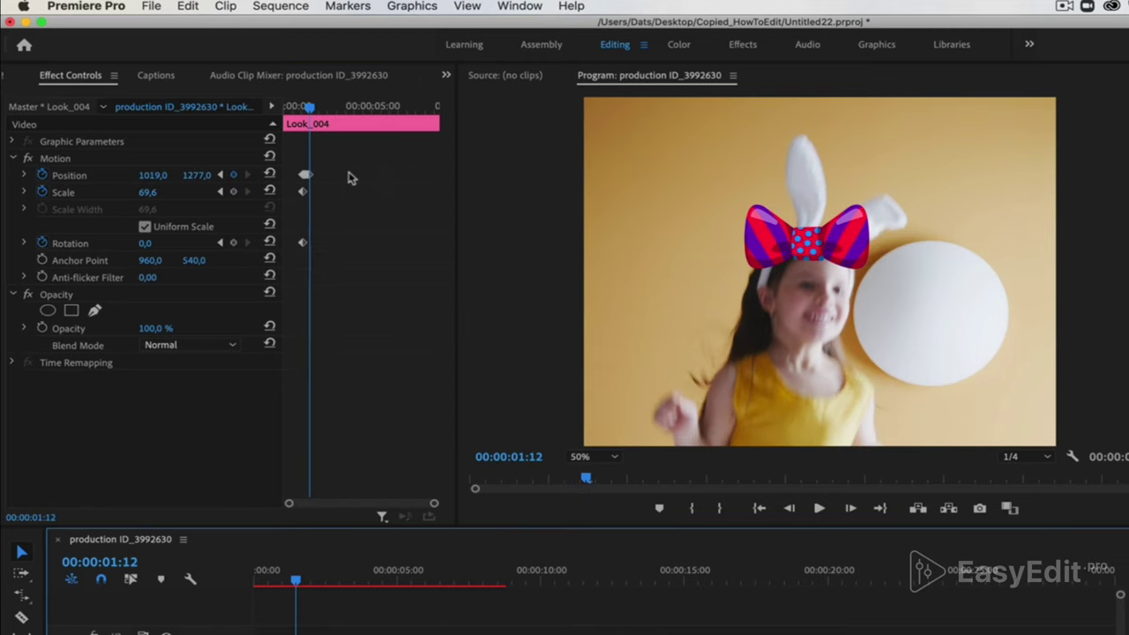
pyautogui.hotkey('shift', 'Right')
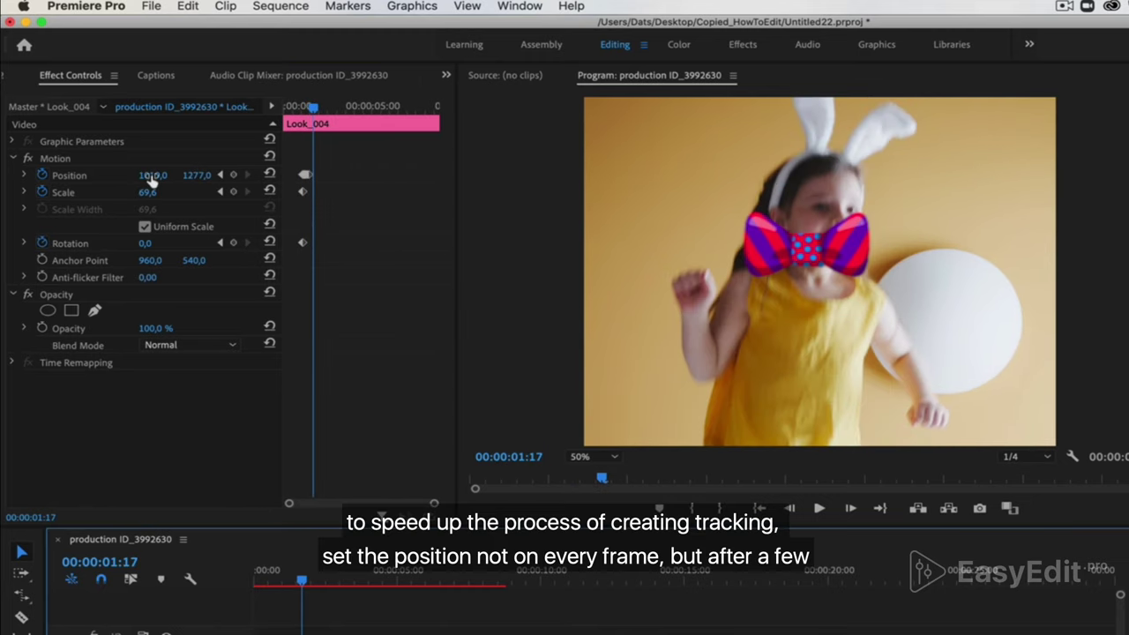
pyautogui.moveTo(151, 177)
pyautogui.mouseDown()
pyautogui.moveTo(127, 176)
pyautogui.moveTo(210, 176)
pyautogui.moveTo(18, 177)
pyautogui.moveTo(157, 179)
pyautogui.mouseUp()
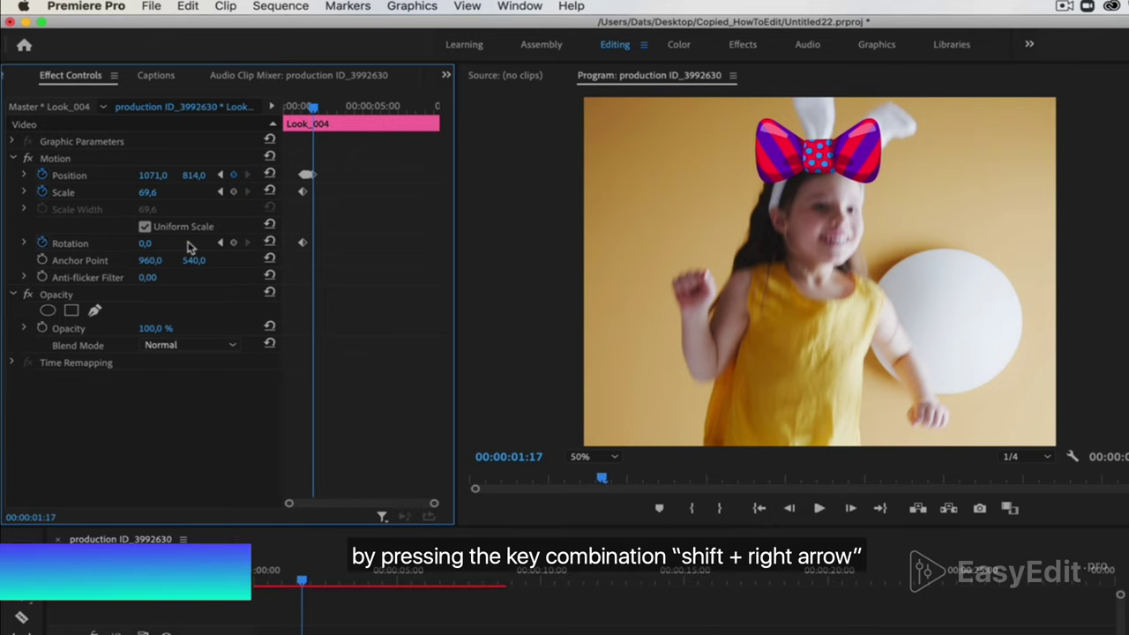
# Step: Keyframe the bow tie on the headband every five frames from 00:00:01:22 to 00:00:02:12, ending at position 1048,0 and 1475,0
pyautogui.hotkey('shift', 'Right')
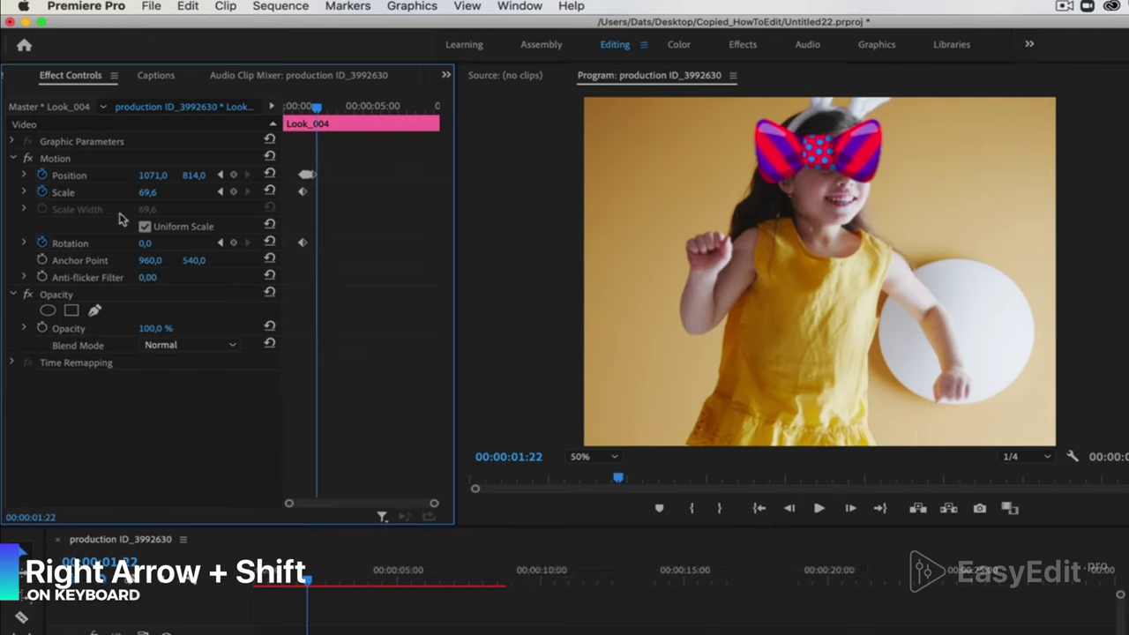
pyautogui.moveTo(150, 176); pyautogui.dragTo(247, 176)
pyautogui.hotkey('shift', 'Right')
pyautogui.hotkey('shift', 'Right')
pyautogui.moveTo(152, 175); pyautogui.dragTo(216, 175)
pyautogui.hotkey('shift', 'Right')
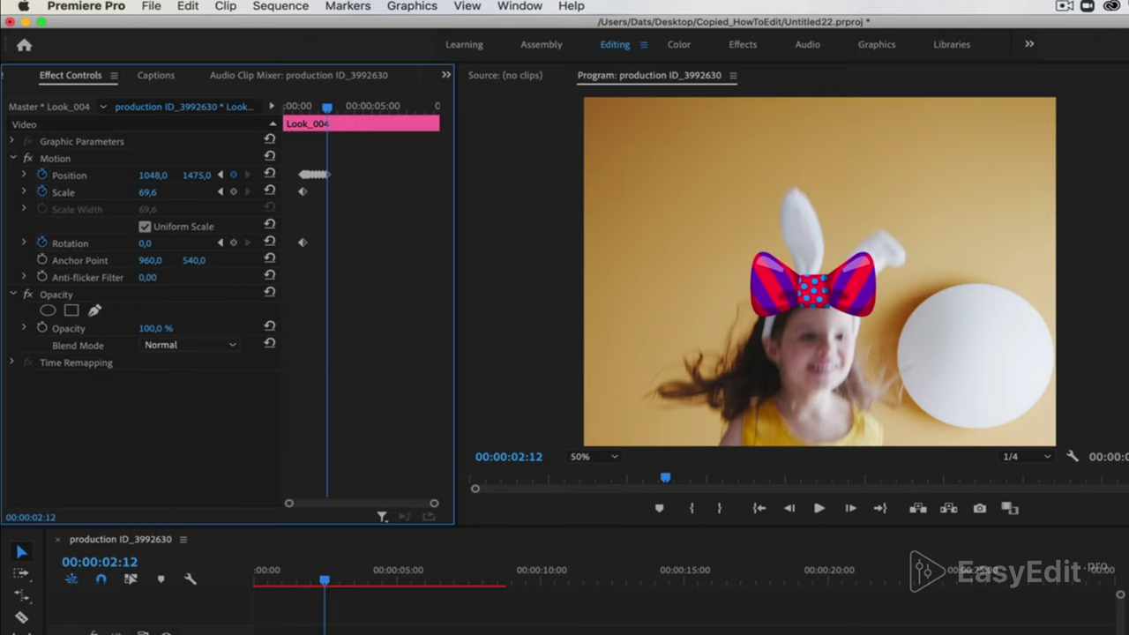
# Step: Keyframe the bow tie's position on the headband at 00:00:02:17 and, with 1007,0 and 896,0, at 00:00:02:22
pyautogui.hotkey('shift', 'Right')
pyautogui.moveTo(153, 176); pyautogui.dragTo(183, 175)
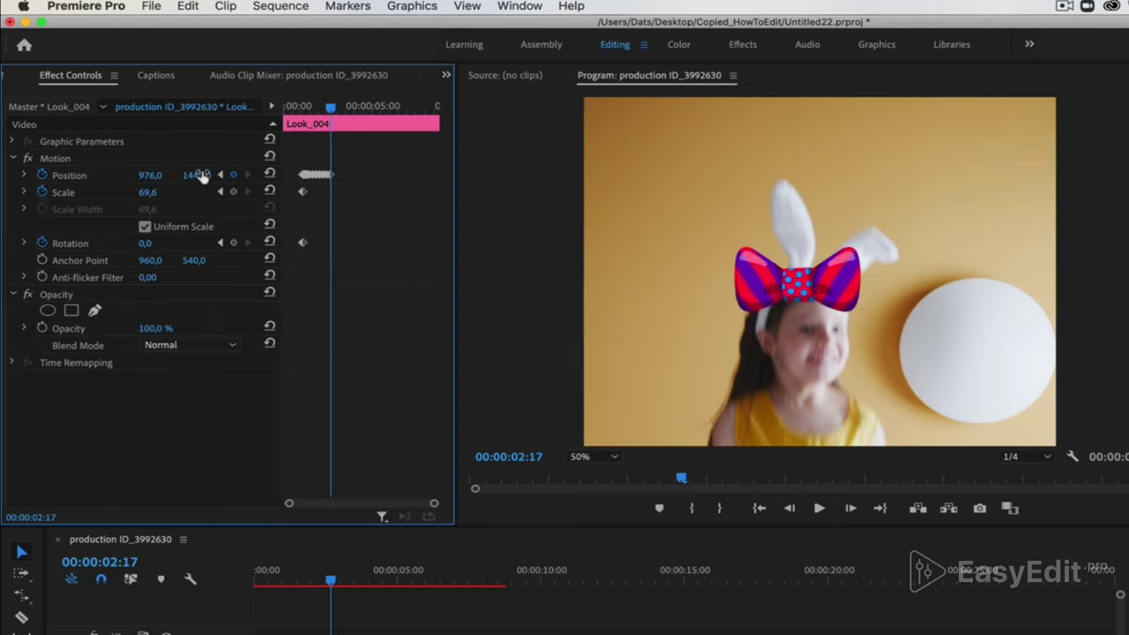
pyautogui.hotkey('shift', 'Right')
pyautogui.moveTo(161, 176); pyautogui.dragTo(188, 176)
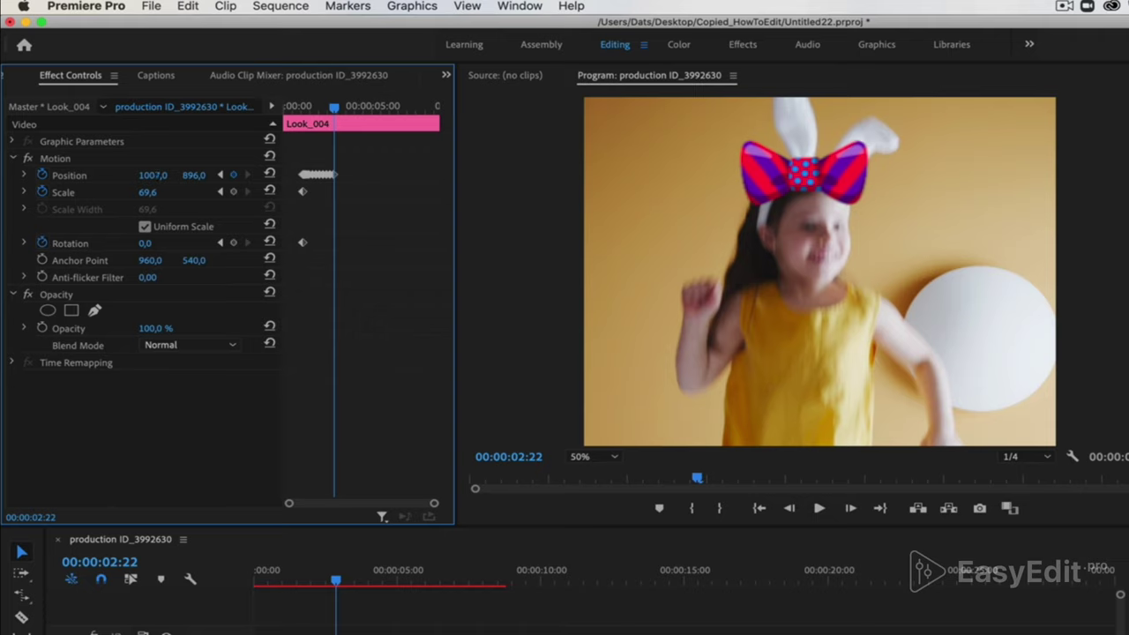
# Step: Keyframe the bow tie on the headband every five frames from 00:00:03:02 to 00:00:03:17, ending at position 979,0 and 1153,0
pyautogui.hotkey('shift', 'Right')
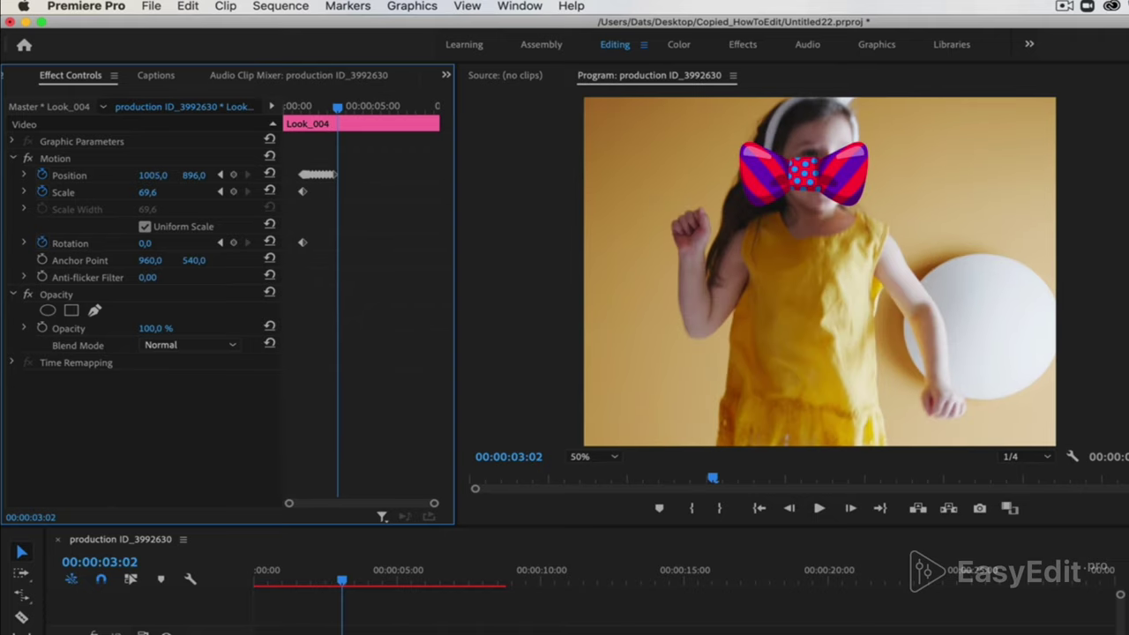
pyautogui.scroll(3, 819, 271)
pyautogui.moveTo(163, 176); pyautogui.dragTo(378, 176)
pyautogui.hotkey('shift', 'Right')
pyautogui.hotkey('shift', 'Right')
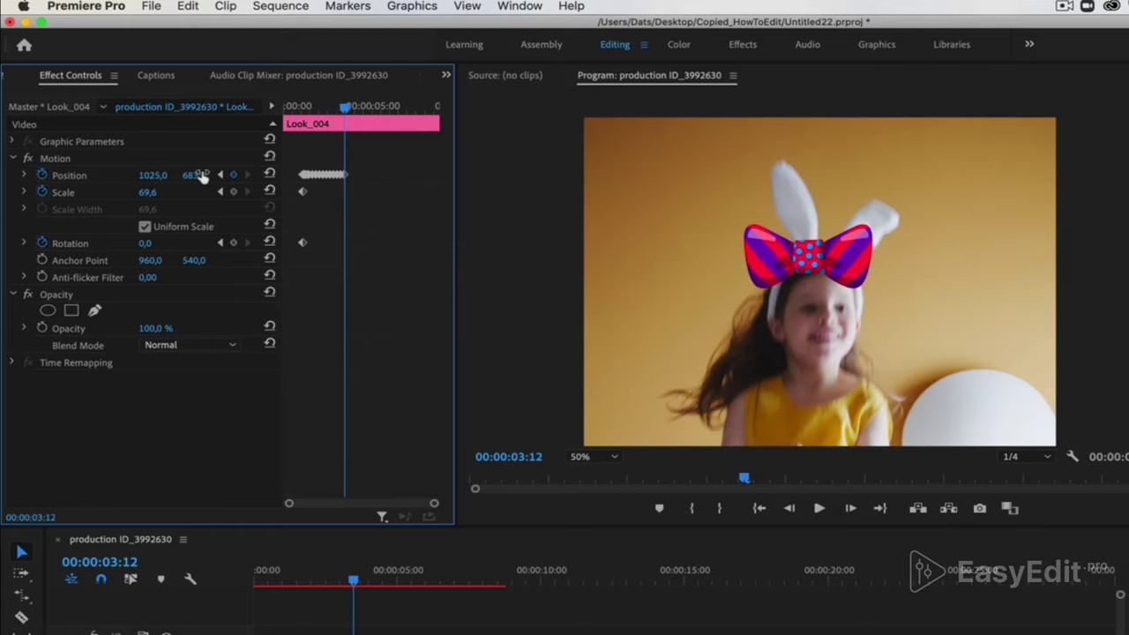
pyautogui.hotkey('shift', 'Right')
pyautogui.moveTo(202, 175); pyautogui.dragTo(157, 175)
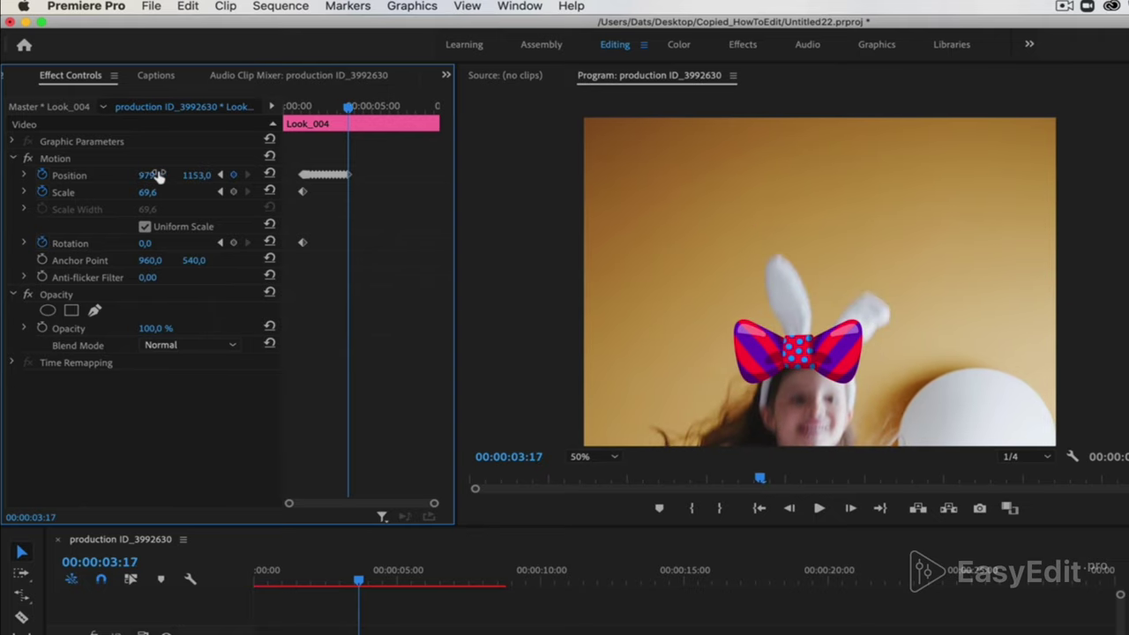
# Step: Add a rotation keyframe of 0,0 at 00:00:03:12 and rotate the bow tie to -16,0° at 00:00:03:17
pyautogui.click(222, 175)
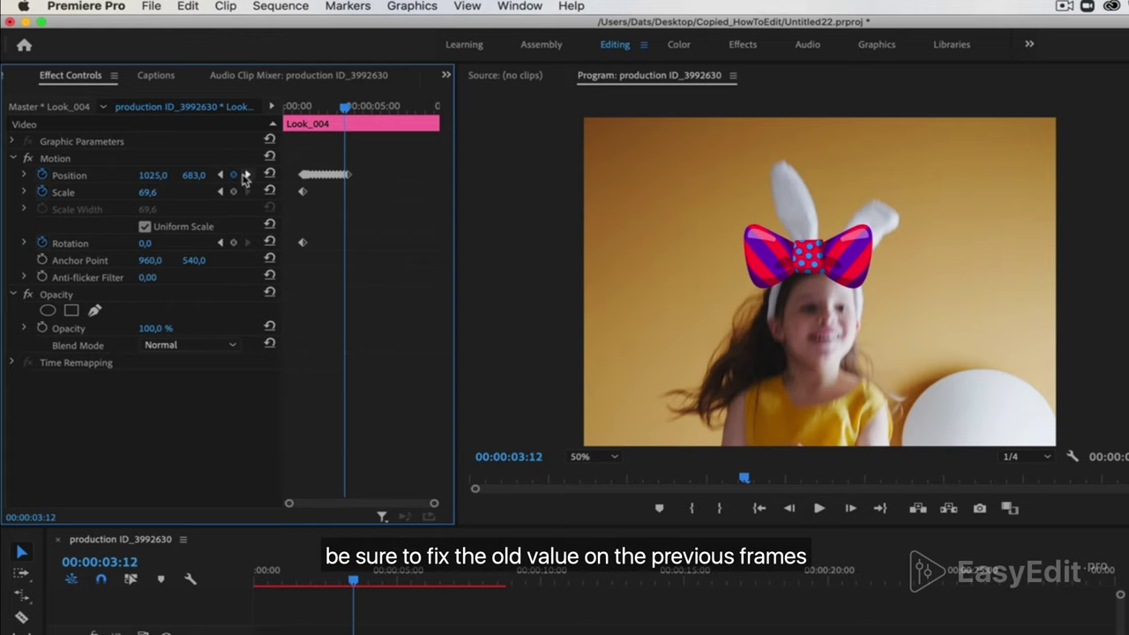
pyautogui.click(245, 175)
pyautogui.click(222, 175)
pyautogui.click(234, 244)
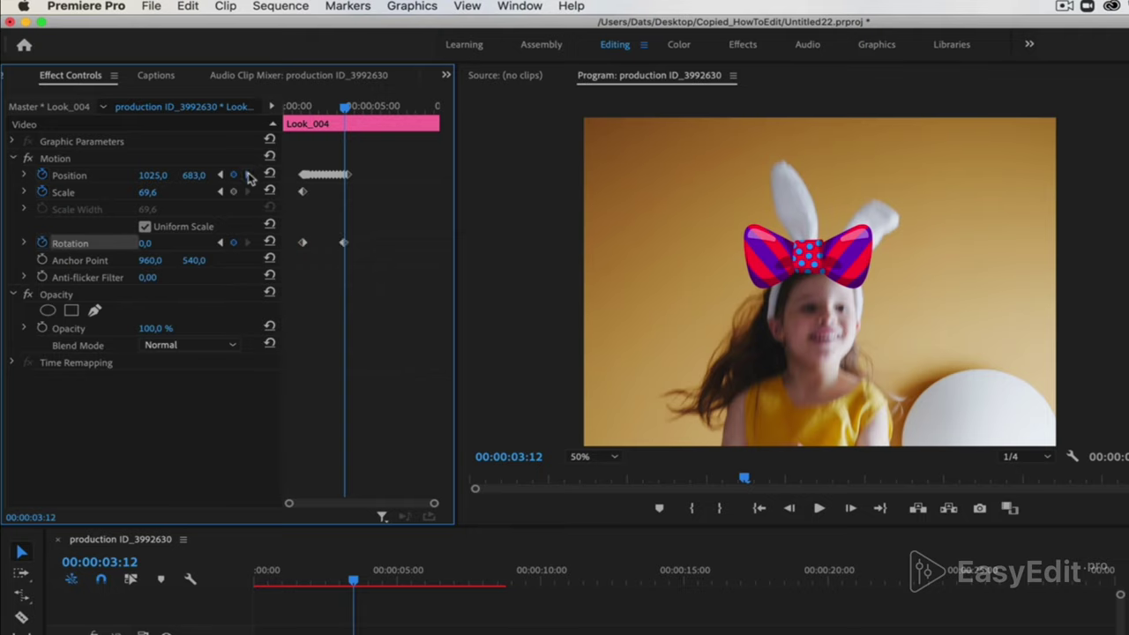
pyautogui.hotkey('shift', 'Right')
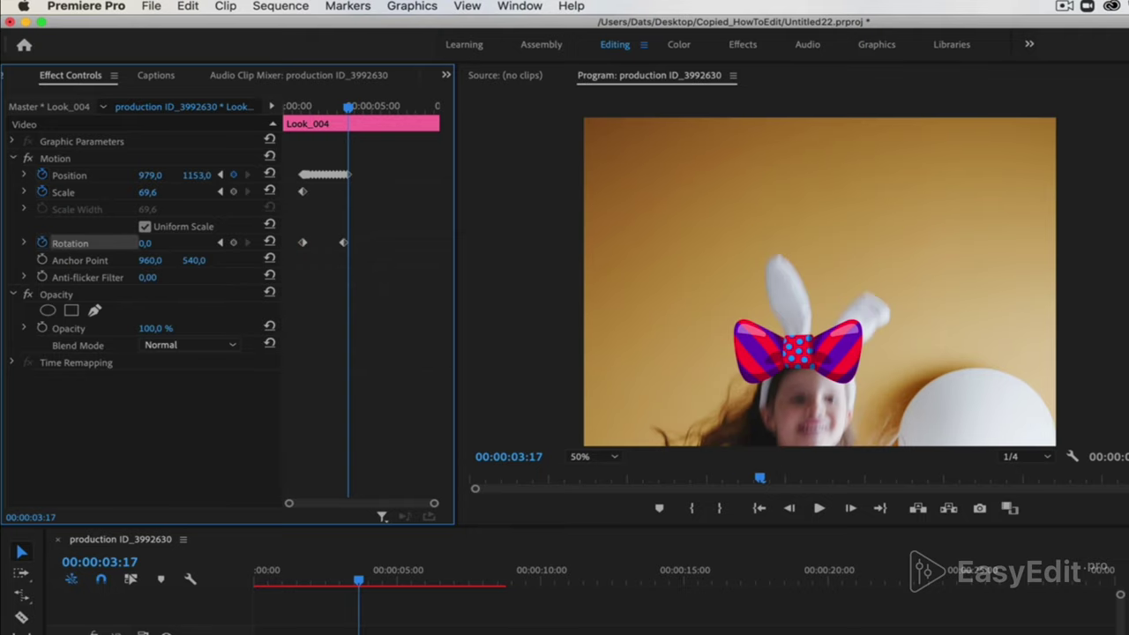
pyautogui.moveTo(145, 243); pyautogui.dragTo(131, 243)
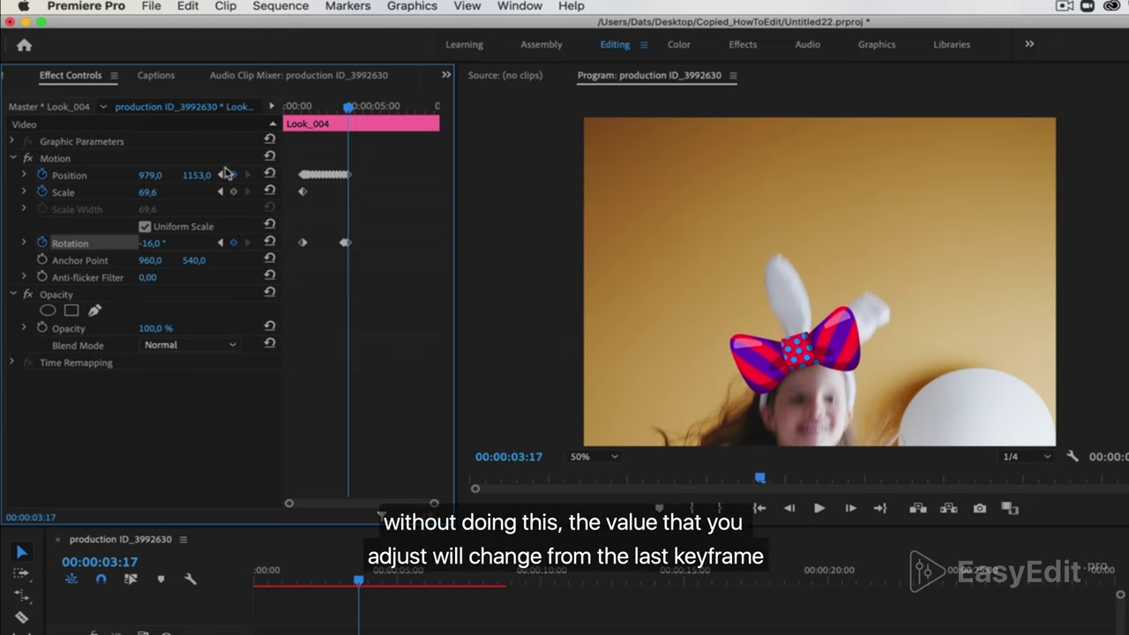
# Step: Check the bow tie's tilt on the frames around the rotation keyframes at 00:00:03:12 and 00:00:03:17
pyautogui.click(221, 175)
pyautogui.press('Right')
pyautogui.press('Right')
pyautogui.press('Right')
pyautogui.press('Right')
pyautogui.press('Right')
pyautogui.press('Right')
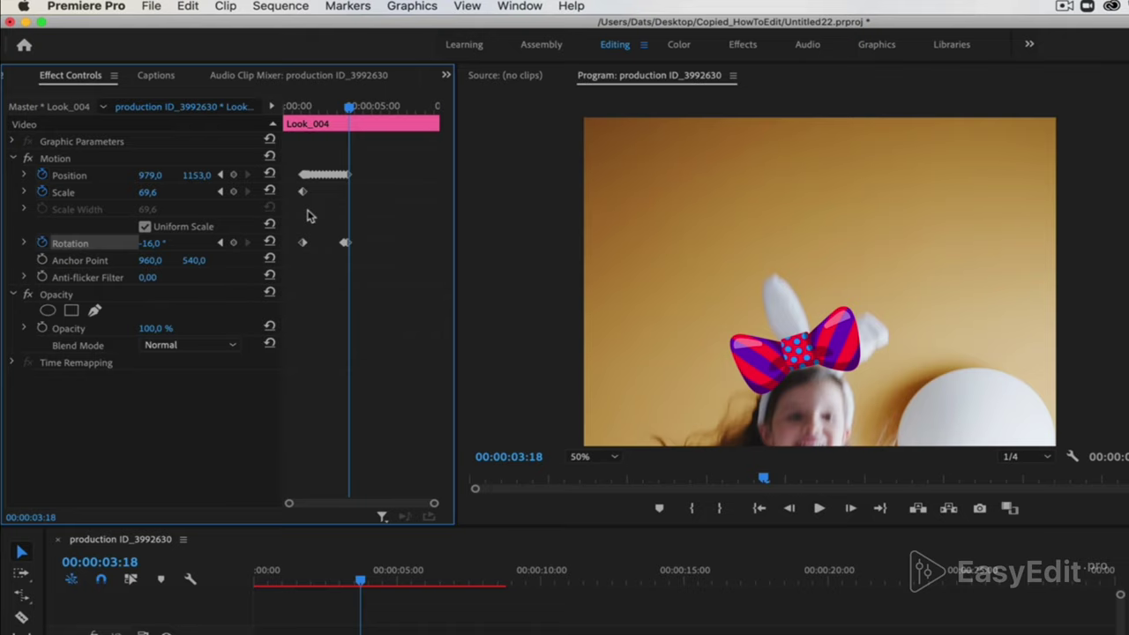
pyautogui.click(220, 244)
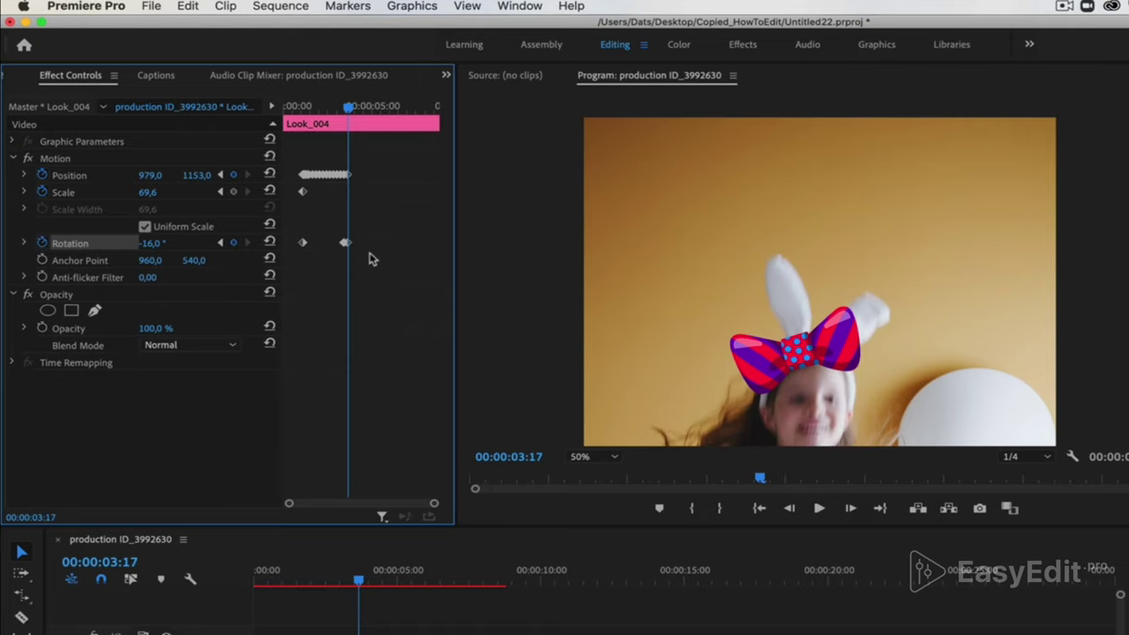
# Step: Keyframe the bow tie on the headband at position 885,0 and 922,0 on 00:00:04:02, and 822,0 and 516,0 on 00:00:04:07
pyautogui.press('Right')
pyautogui.press('Right')
pyautogui.press('Right')
pyautogui.press('Right')
pyautogui.press('Right')
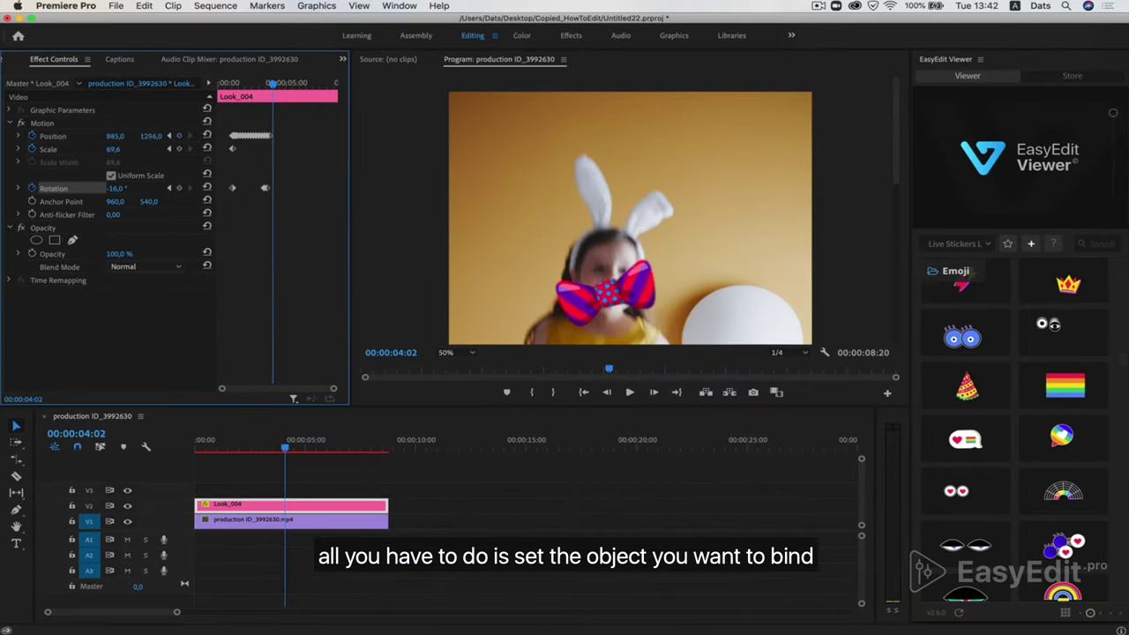
pyautogui.press('Right')
pyautogui.press('Right')
pyautogui.press('Right')
pyautogui.press('Right')
pyautogui.press('Right')
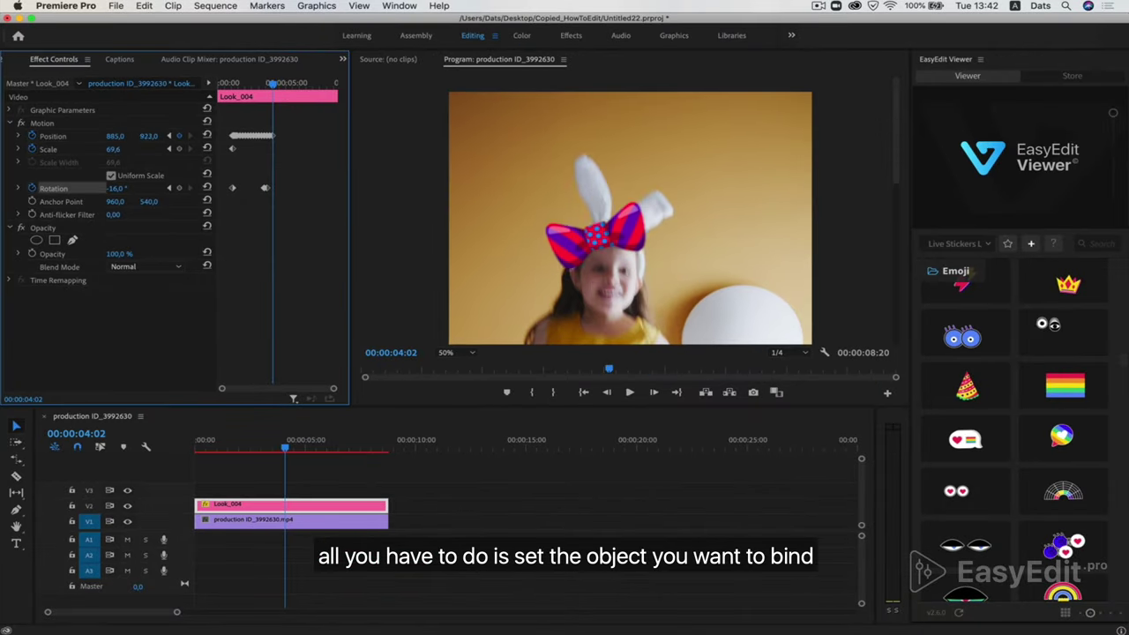
pyautogui.moveTo(156, 136); pyautogui.dragTo(106, 135)
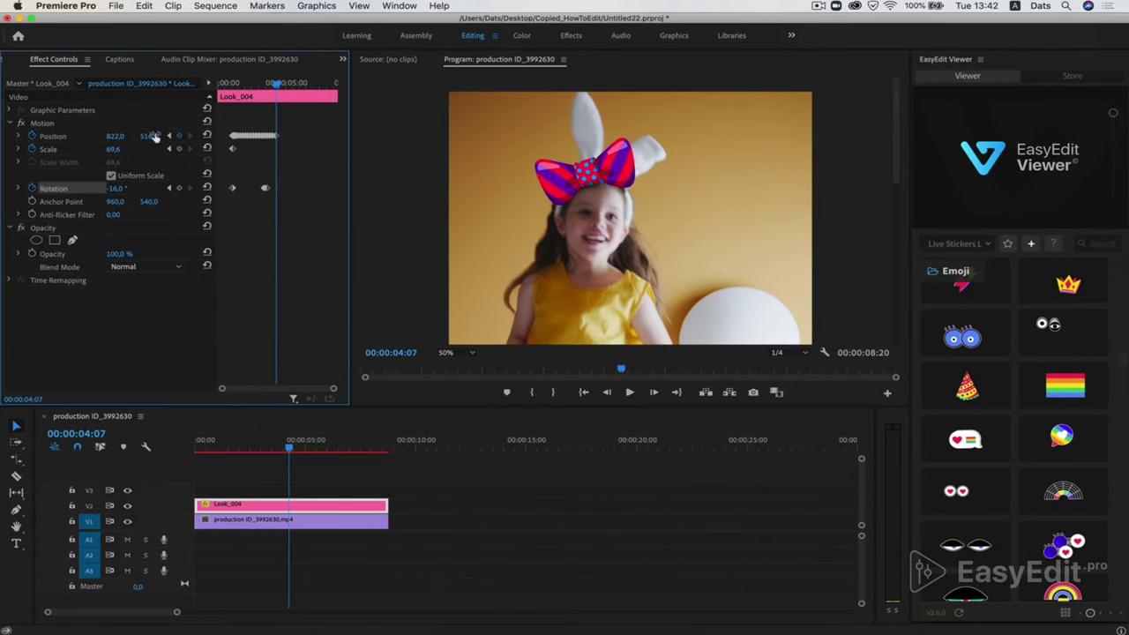
# Step: Fix the rotation with a keyframe at 00:00:04:07, and set horizontal position 709,0 and rotation -2,0° at 00:00:04:12
pyautogui.hotkey('shift', 'Right')
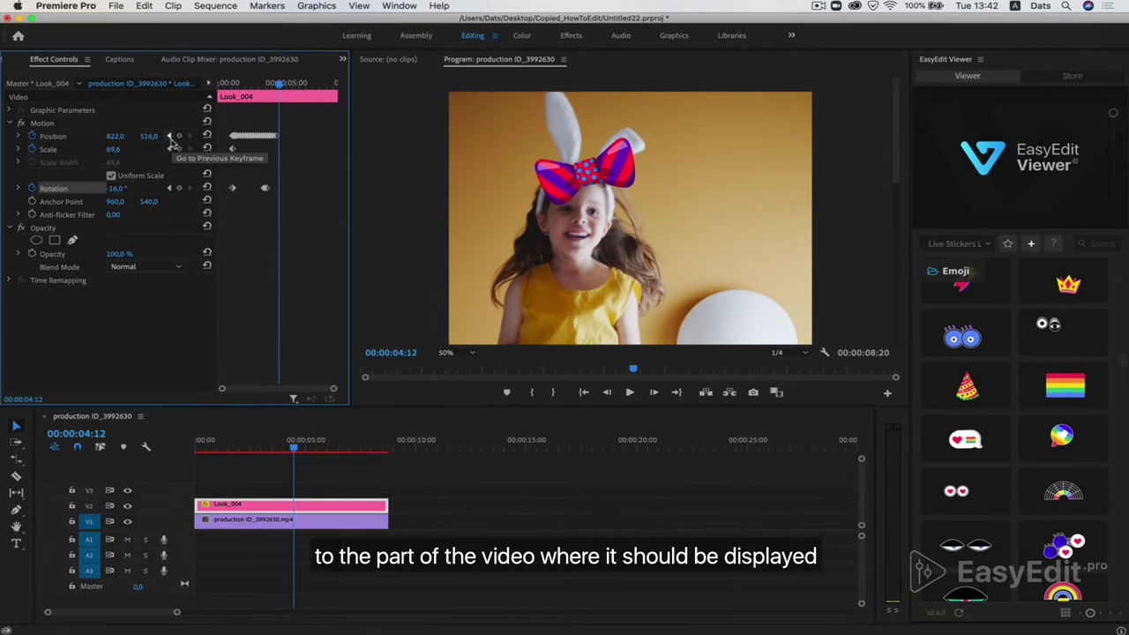
pyautogui.click(169, 136)
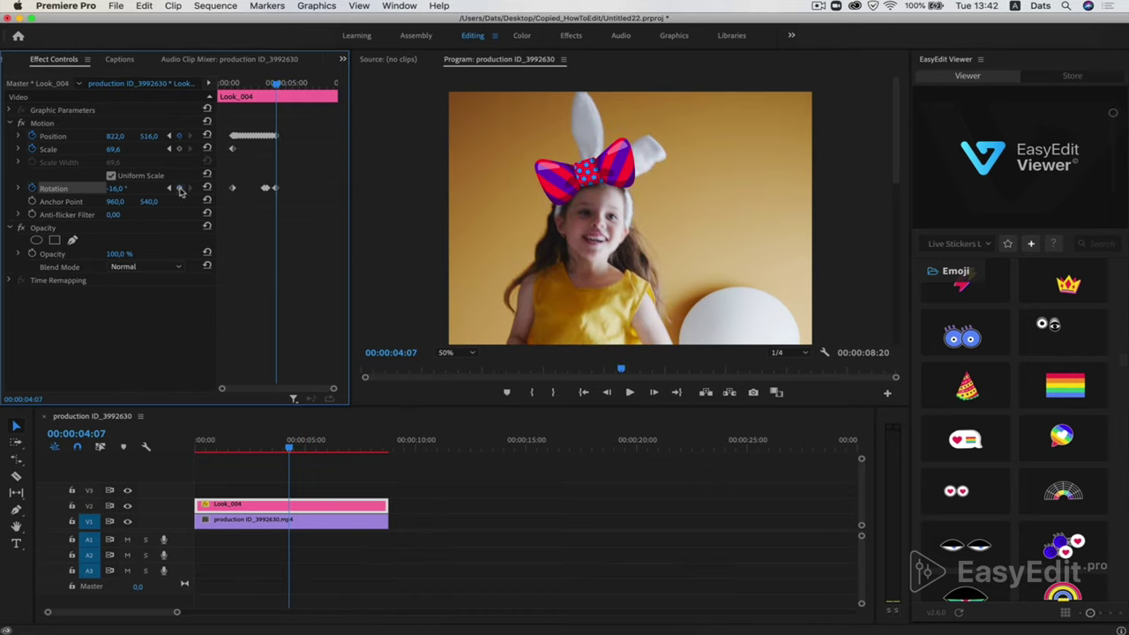
pyautogui.press('Right')
pyautogui.press('Right')
pyautogui.press('Right')
pyautogui.press('Right')
pyautogui.press('Right')
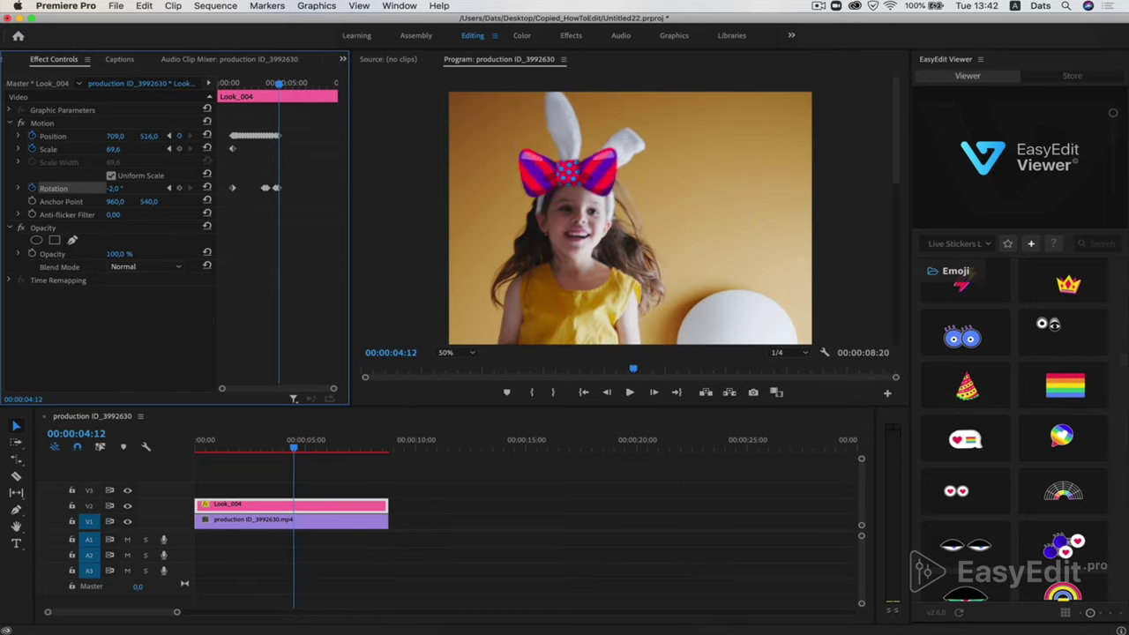
# Step: Adjust the bow tie's height at 00:00:04:12 and keyframe its position on the headband at the following five-frame intervals
pyautogui.moveTo(155, 137); pyautogui.dragTo(35, 137)
pyautogui.hotkey('shift', 'Right')
pyautogui.moveTo(149, 136)
pyautogui.mouseDown()
pyautogui.moveTo(308, 136)
pyautogui.moveTo(164, 137)
pyautogui.mouseUp()
pyautogui.hotkey('shift', 'Right')
pyautogui.moveTo(149, 136); pyautogui.dragTo(77, 138)
pyautogui.hotkey('shift', 'Right')
pyautogui.moveTo(149, 137); pyautogui.dragTo(383, 137)
pyautogui.moveTo(120, 137); pyautogui.dragTo(176, 137)
# Step: Keep keyframing the bow tie on the headband every five frames up to 00:00:06:07, with 1012,0 and 1301,0 as the last position
pyautogui.hotkey('shift', 'Right')
pyautogui.moveTo(149, 137); pyautogui.dragTo(187, 137)
pyautogui.hotkey('shift', 'Right')
pyautogui.hotkey('shift', 'Right')
pyautogui.hotkey('shift', 'Right')
pyautogui.hotkey('shift', 'Right')
pyautogui.moveTo(149, 137); pyautogui.dragTo(326, 137)
pyautogui.hotkey('shift', 'Right')
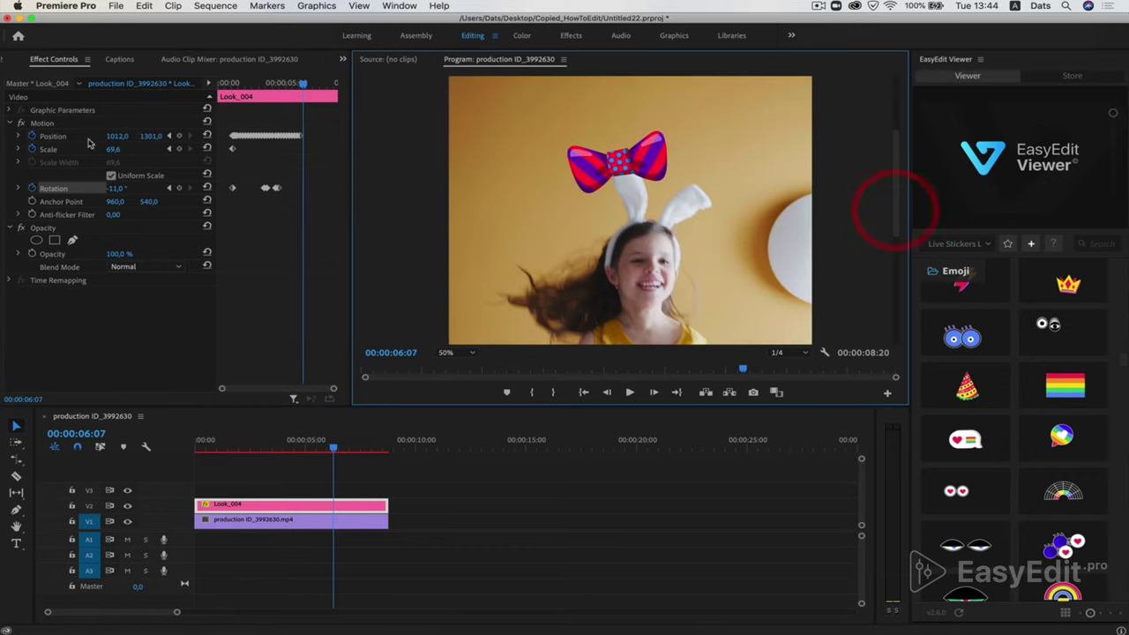
# Step: Keyframe the bow tie's position on the headband from 00:00:06:07 onwards at five-frame intervals
pyautogui.moveTo(144, 138)
pyautogui.mouseDown()
pyautogui.moveTo(155, 137)
pyautogui.moveTo(133, 137)
pyautogui.mouseUp()
pyautogui.hotkey('shift', 'Right')
pyautogui.hotkey('shift', 'Right')
pyautogui.hotkey('shift', 'Right')
pyautogui.hotkey('shift', 'Right')
pyautogui.hotkey('shift', 'Right')
pyautogui.moveTo(150, 136); pyautogui.dragTo(175, 137)
# Step: Continue the five-frame position keyframes on the headband up to 00:00:07:22, with vertical position 1498,0 there
pyautogui.hotkey('shift', 'Right')
pyautogui.moveTo(150, 136); pyautogui.dragTo(353, 137)
pyautogui.moveTo(119, 137); pyautogui.dragTo(4, 136)
pyautogui.hotkey('shift', 'Right')
pyautogui.hotkey('shift', 'Right')
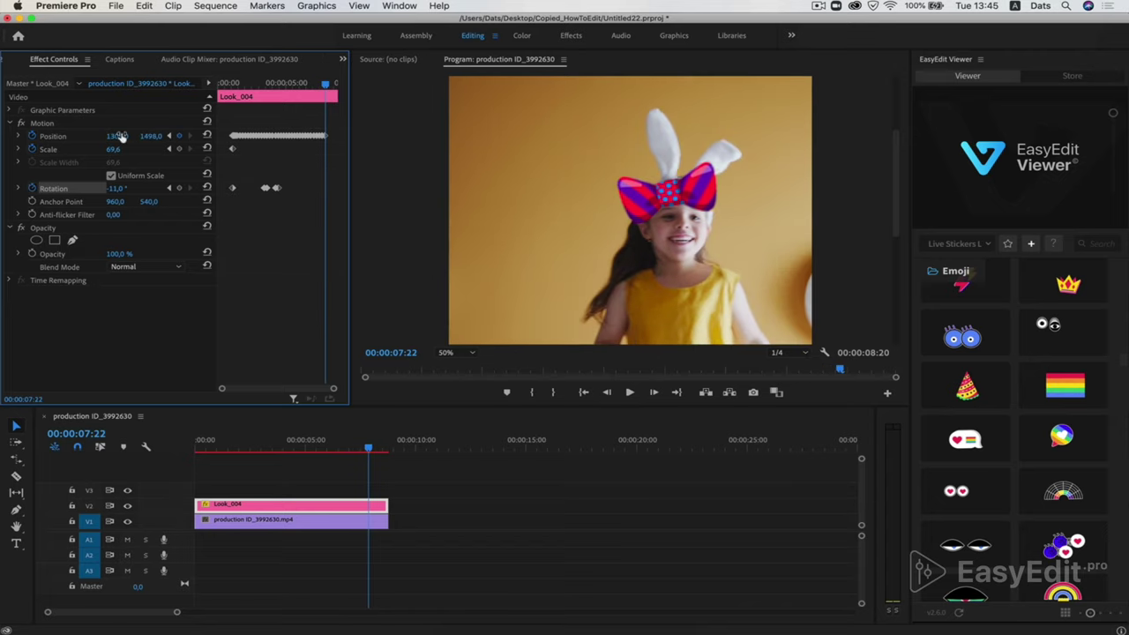
# Step: Finish the five-frame position keyframes on the headband up to 00:00:08:17, with 1036,0 and 1631,0 as the last position
pyautogui.hotkey('shift', 'Right')
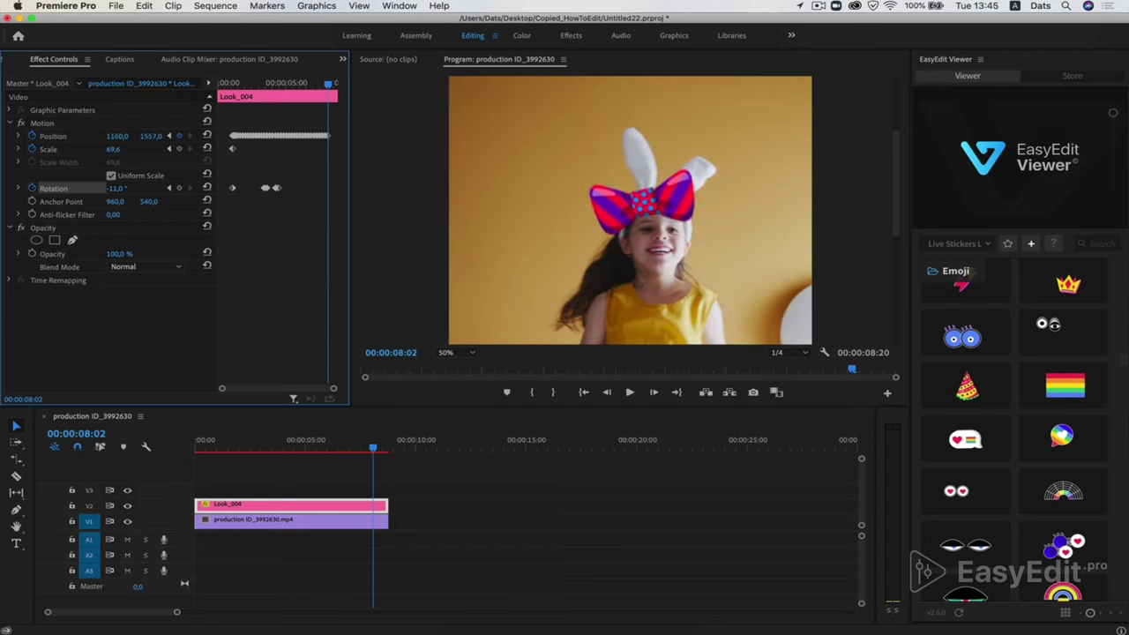
pyautogui.hotkey('shift', 'Right')
pyautogui.hotkey('shift', 'Right')
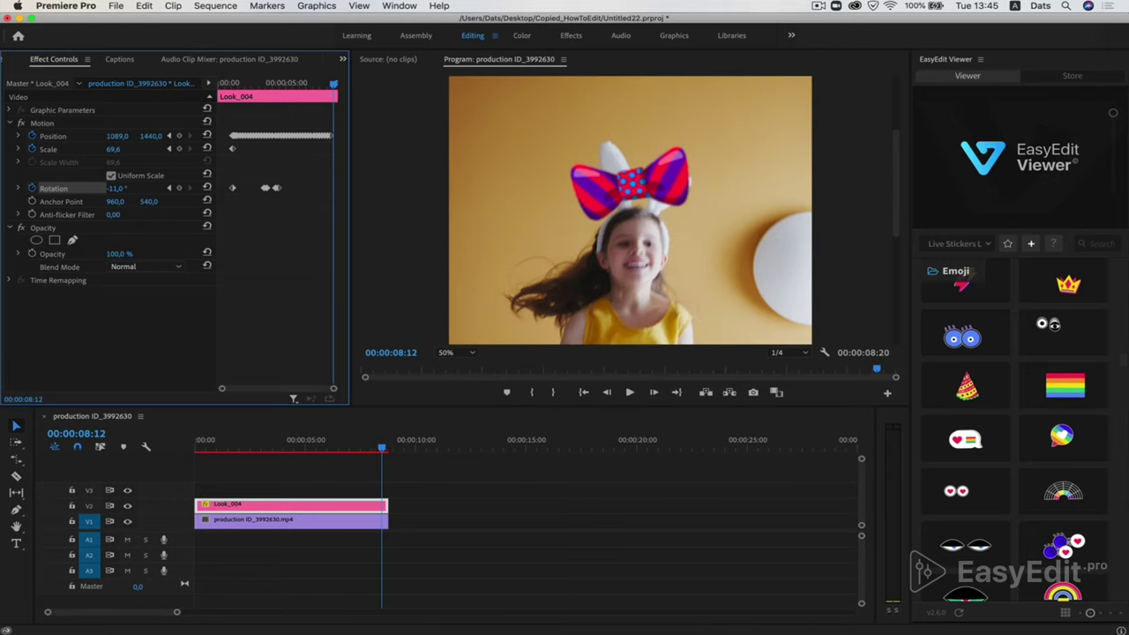
pyautogui.hotkey('shift', 'Right')
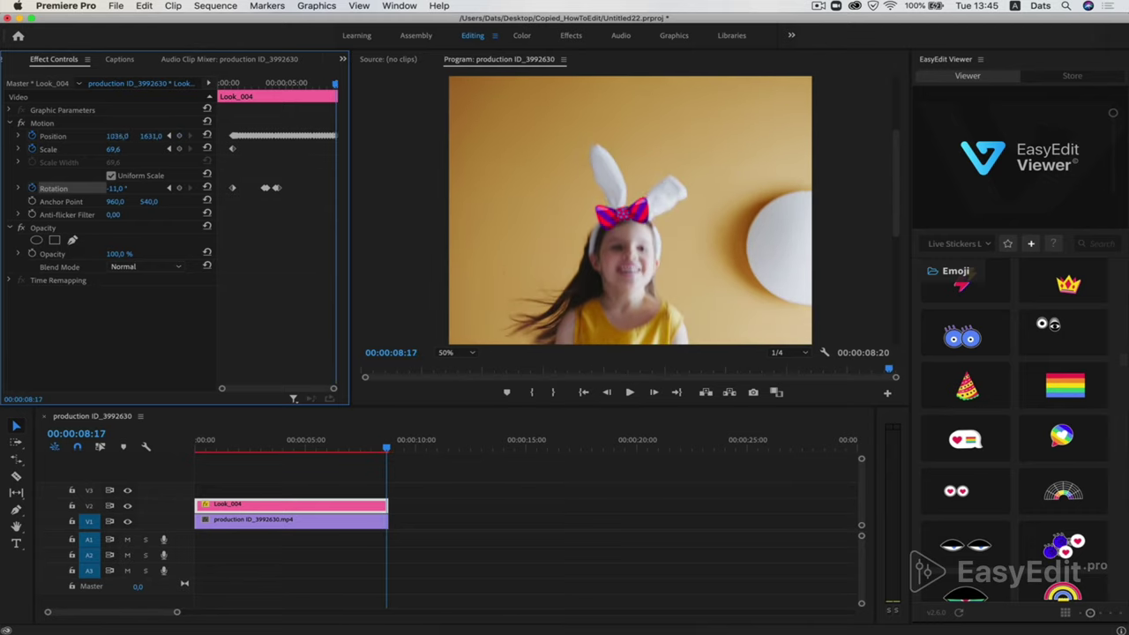
# Step: Fit the whole frame in the program preview and play the sequence from the beginning to check the bow tie's tracking
pyautogui.press('Home')
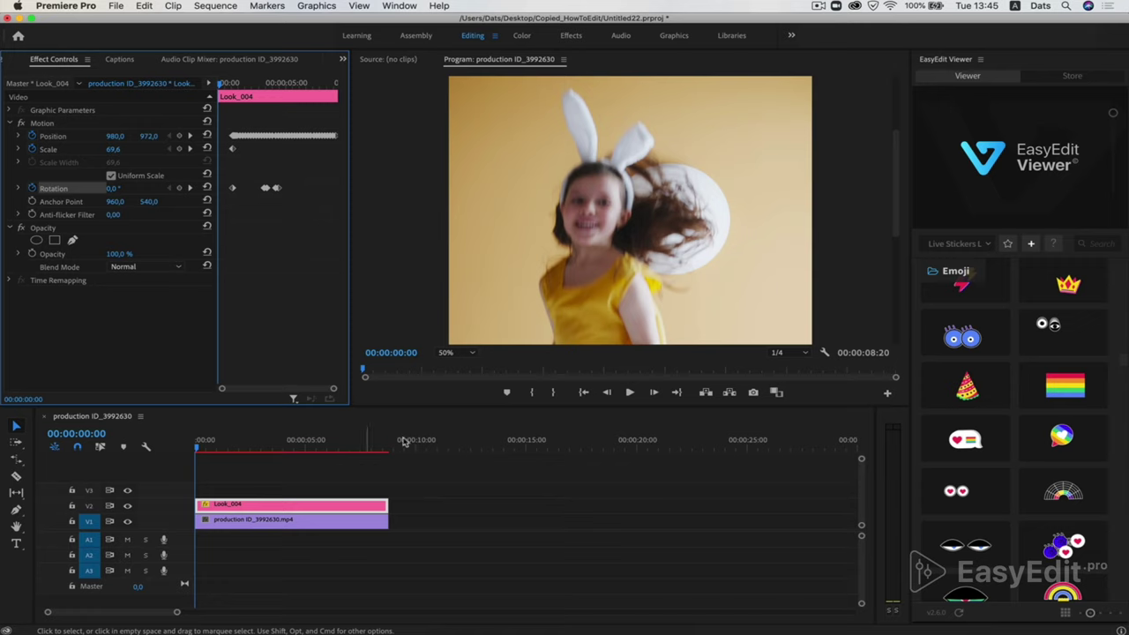
pyautogui.click(471, 353)
pyautogui.click(469, 370)
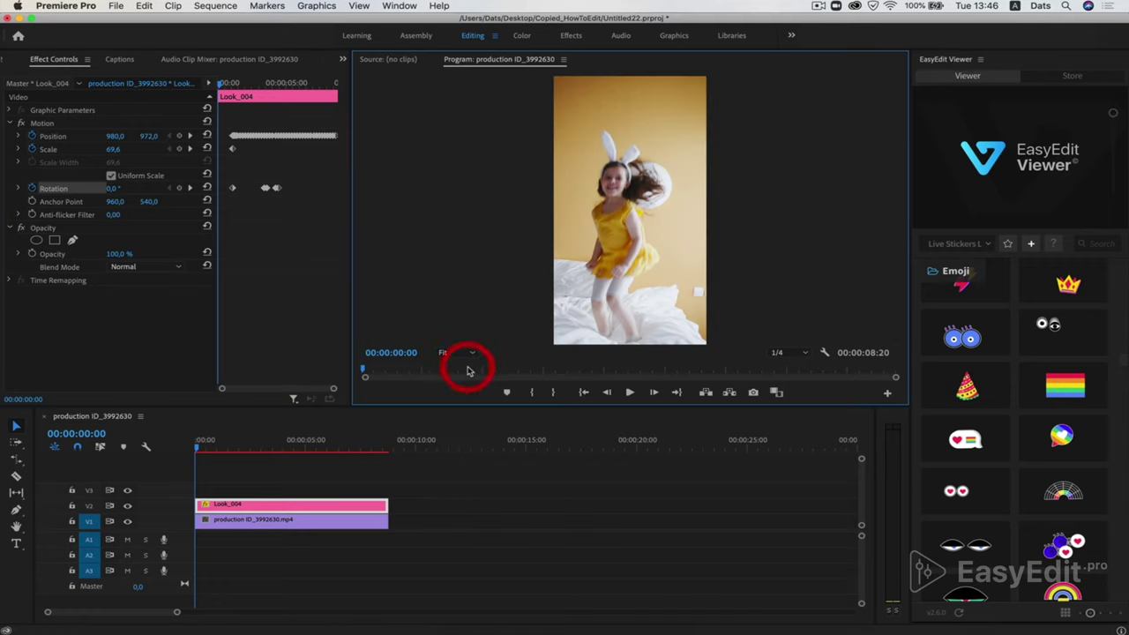
pyautogui.press('space')
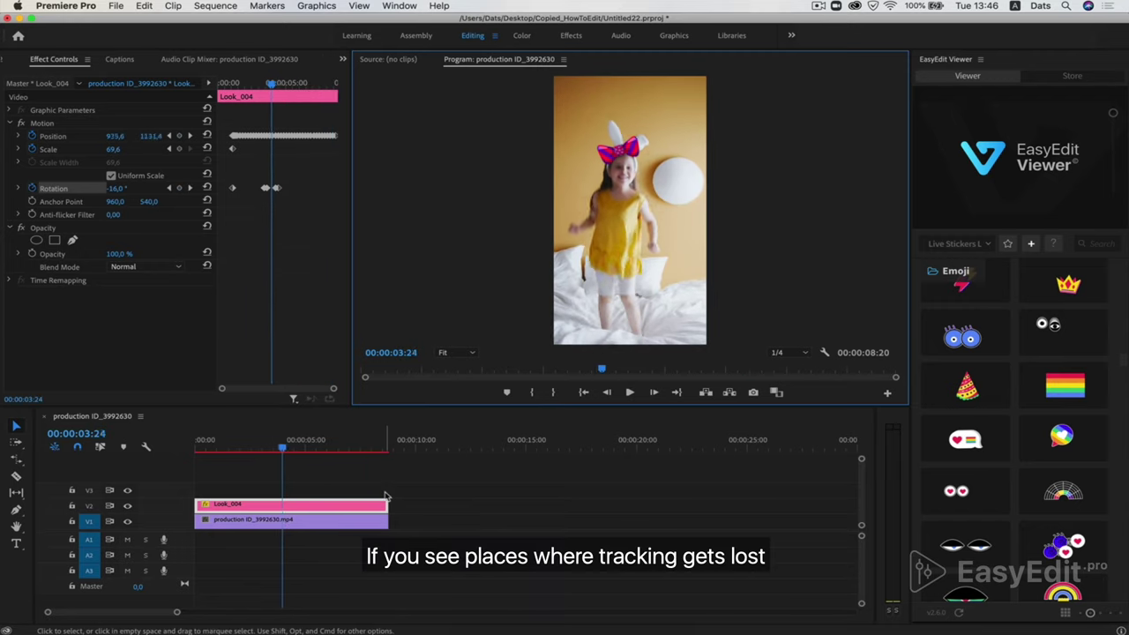
# Step: Find the frames around 00:00:03:18 where the bow tie drifts off the headband and correct its position there
pyautogui.press('Left')
pyautogui.press('Left')
pyautogui.press('Left')
pyautogui.press('Left')
pyautogui.press('Left')
pyautogui.press('Left')
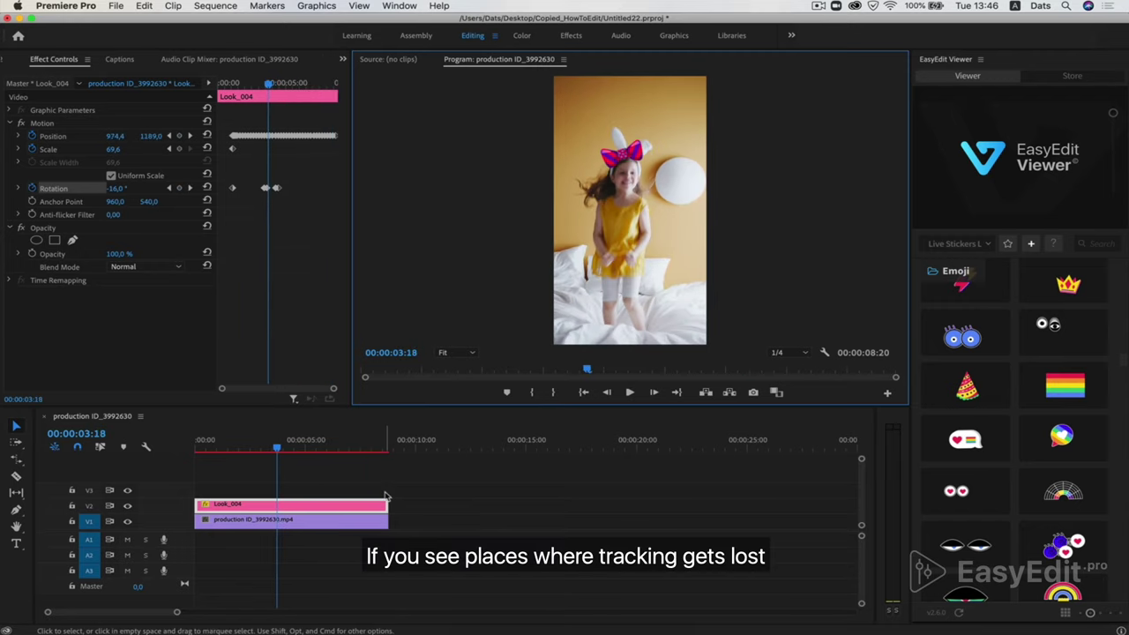
pyautogui.press('Right')
pyautogui.press('Right')
pyautogui.press('Right')
pyautogui.press('Right')
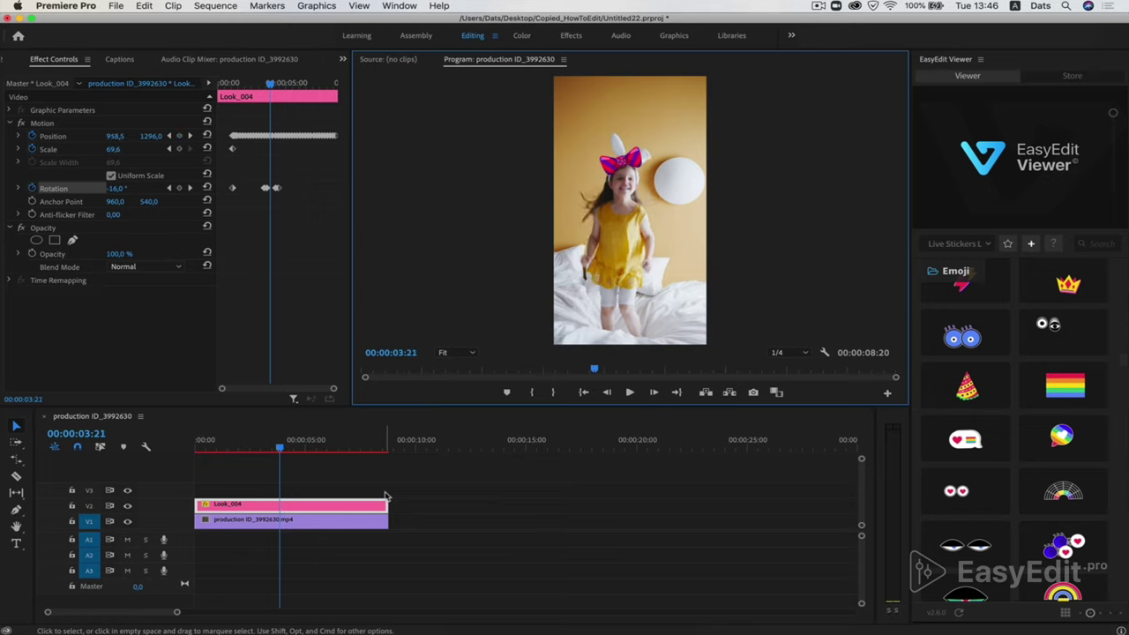
pyautogui.press('Left')
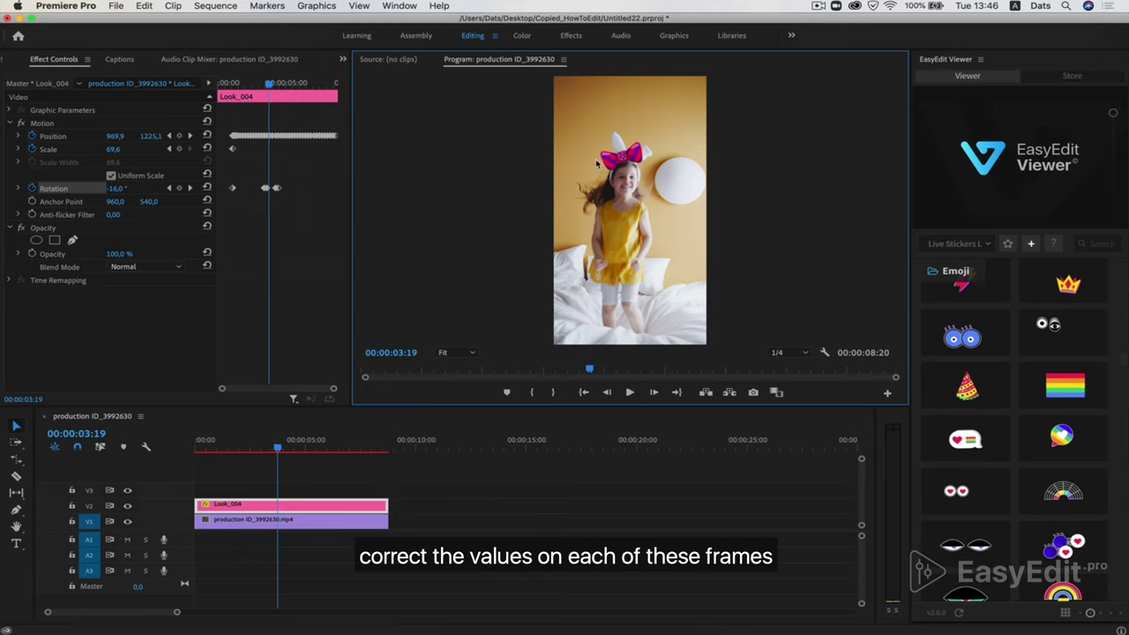
pyautogui.click(290, 507)
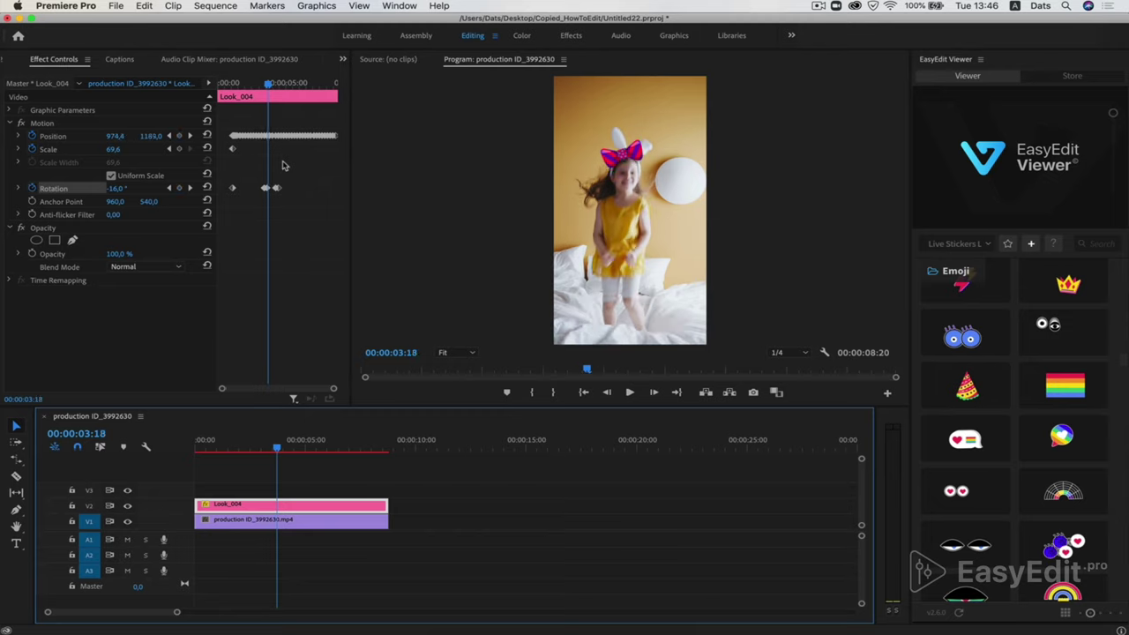
pyautogui.moveTo(114, 141); pyautogui.dragTo(132, 140)
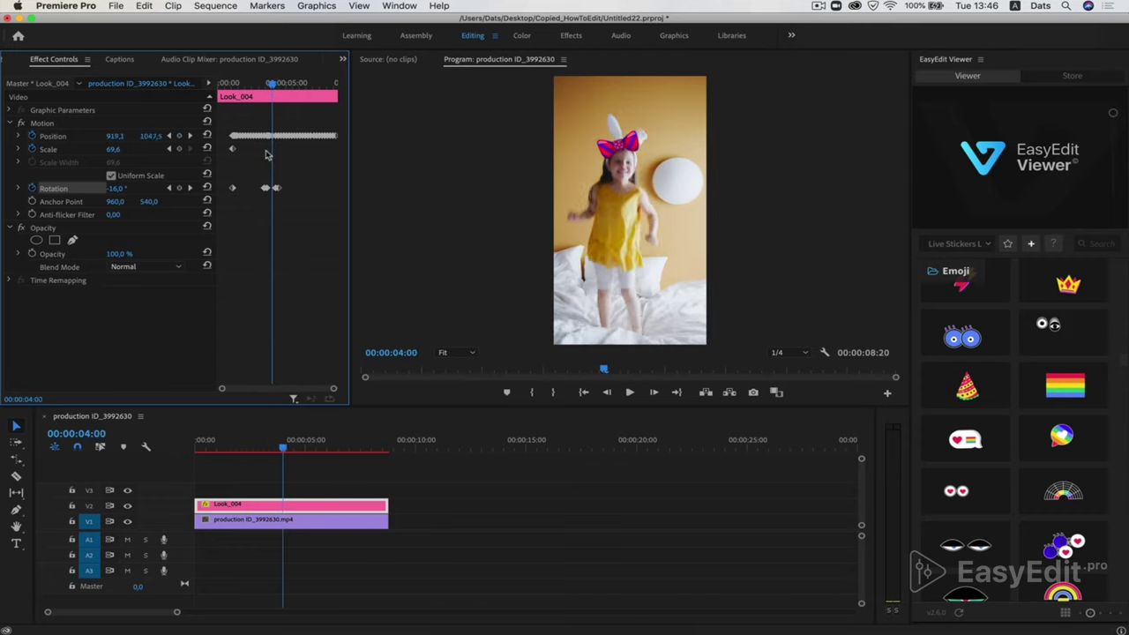
# Step: Examine the bow tie's alignment with the headband frame by frame from 00:00:04:00 onwards
pyautogui.press('Right')
pyautogui.press('Right')
pyautogui.press('Right')
pyautogui.press('Right')
pyautogui.press('Right')
pyautogui.press('Right')
pyautogui.press('Right')
pyautogui.press('Right')
pyautogui.press('Right')
pyautogui.press('Right')
pyautogui.press('Right')
pyautogui.press('Right')
pyautogui.press('Right')
pyautogui.press('Right')
pyautogui.press('Right')
pyautogui.press('Right')
pyautogui.press('Right')
pyautogui.press('Right')
pyautogui.press('Right')
pyautogui.press('Right')
pyautogui.press('Left')
pyautogui.press('Left')
pyautogui.press('Left')
pyautogui.press('Left')
pyautogui.press('Left')
pyautogui.press('Left')
pyautogui.press('Left')
pyautogui.press('Left')
pyautogui.press('Left')
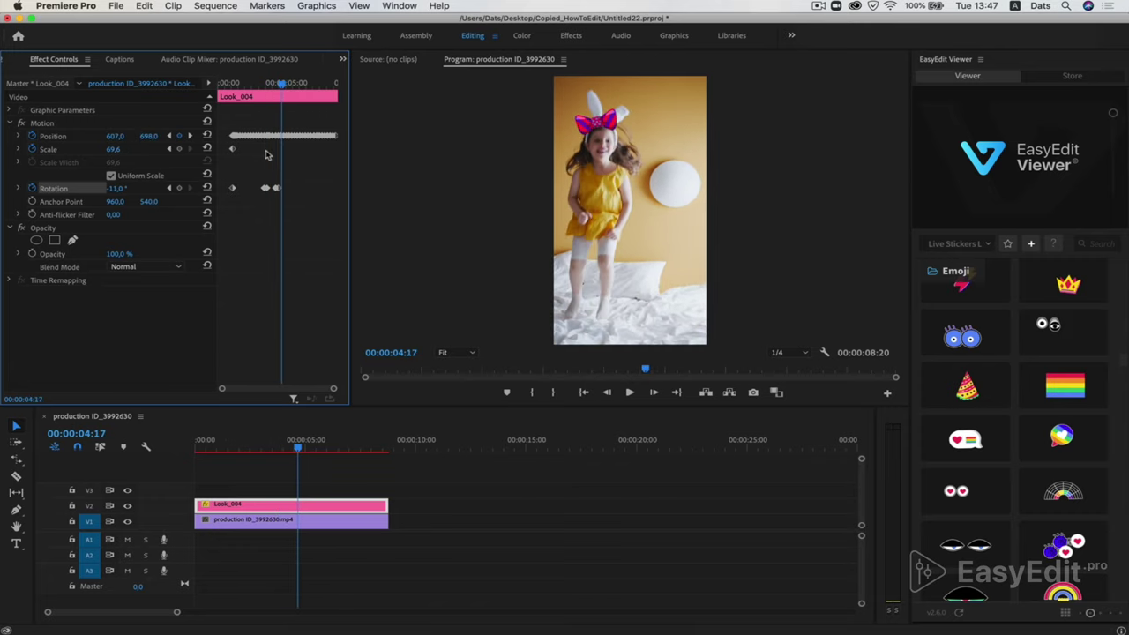
# Step: Correct the bow tie's vertical position at 00:00:05:00 and play the sequence from there to check the tracking
pyautogui.press('Right')
pyautogui.press('Right')
pyautogui.press('Right')
pyautogui.press('Right')
pyautogui.press('Right')
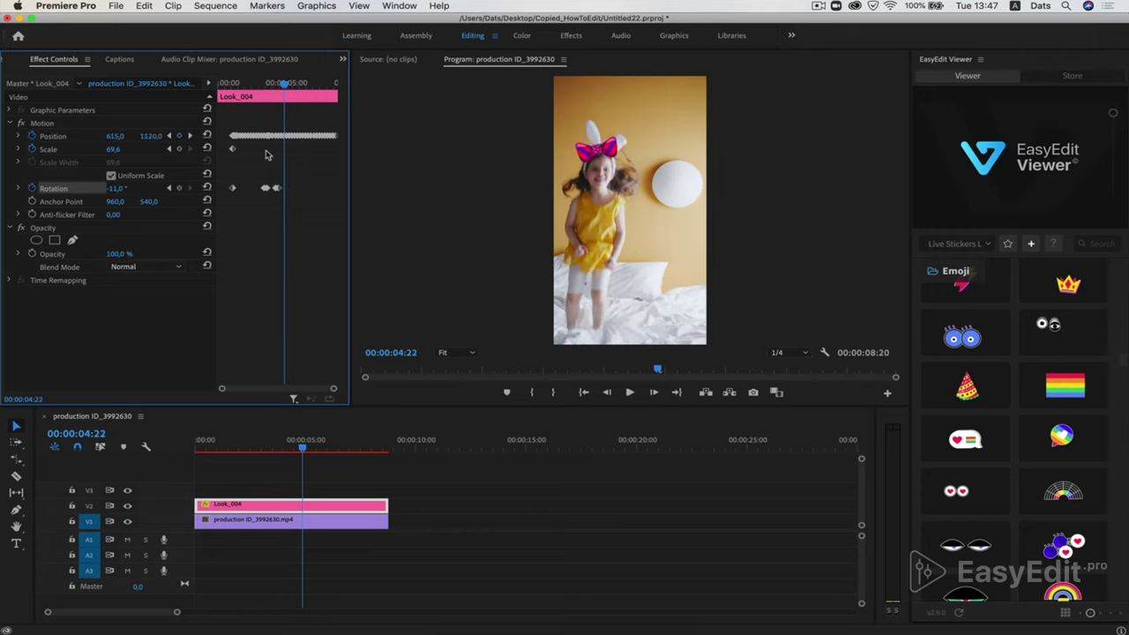
pyautogui.press('Right')
pyautogui.press('Right')
pyautogui.press('Right')
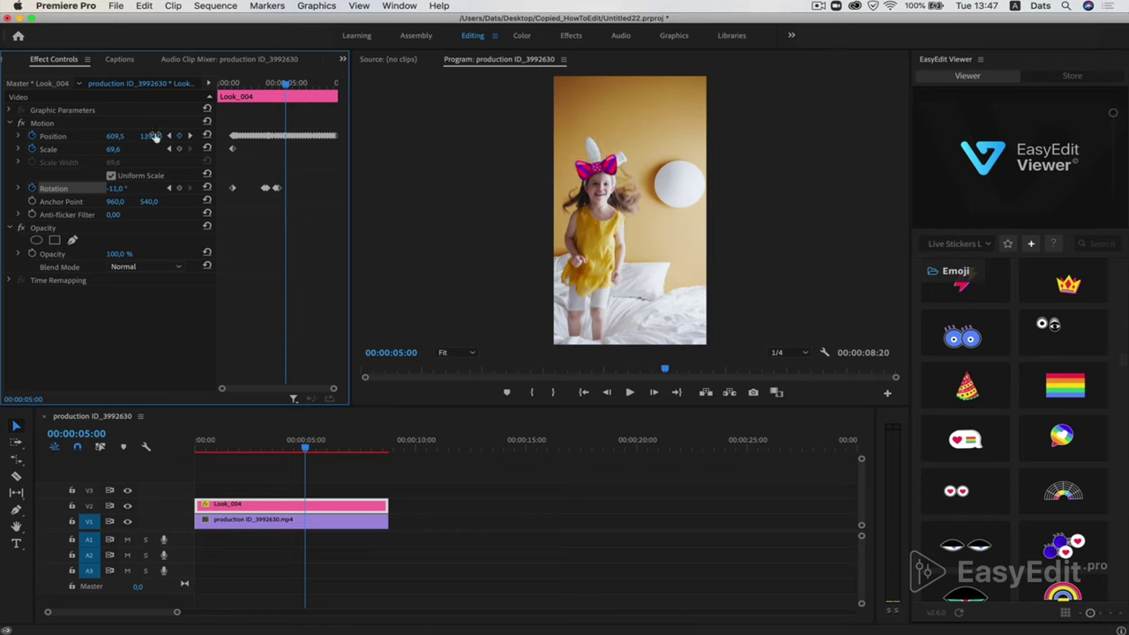
pyautogui.press('space')
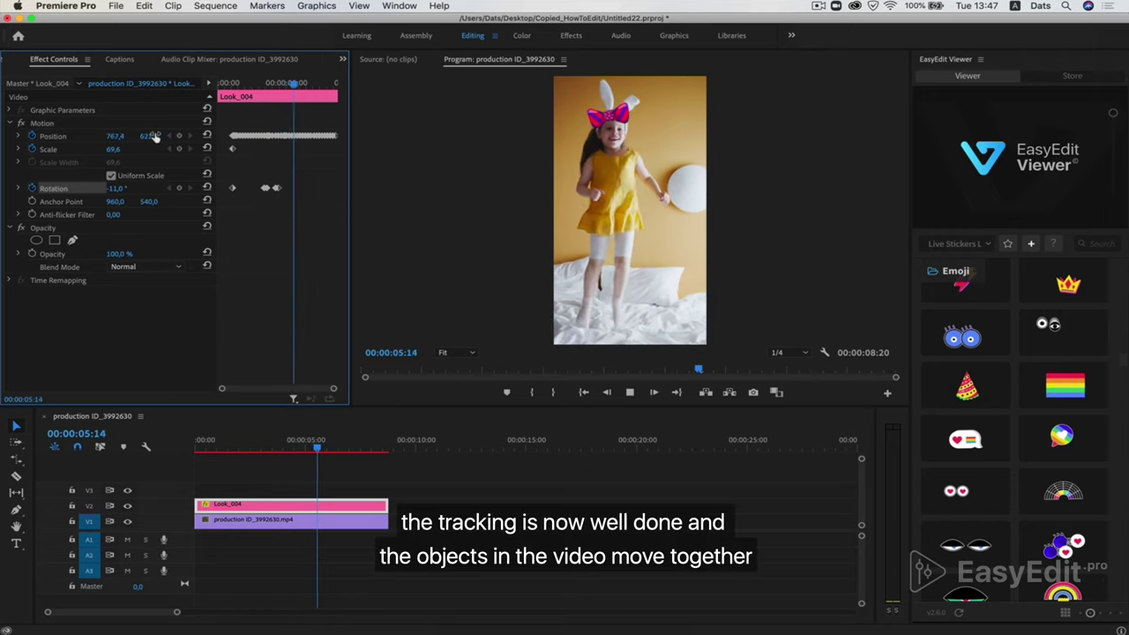